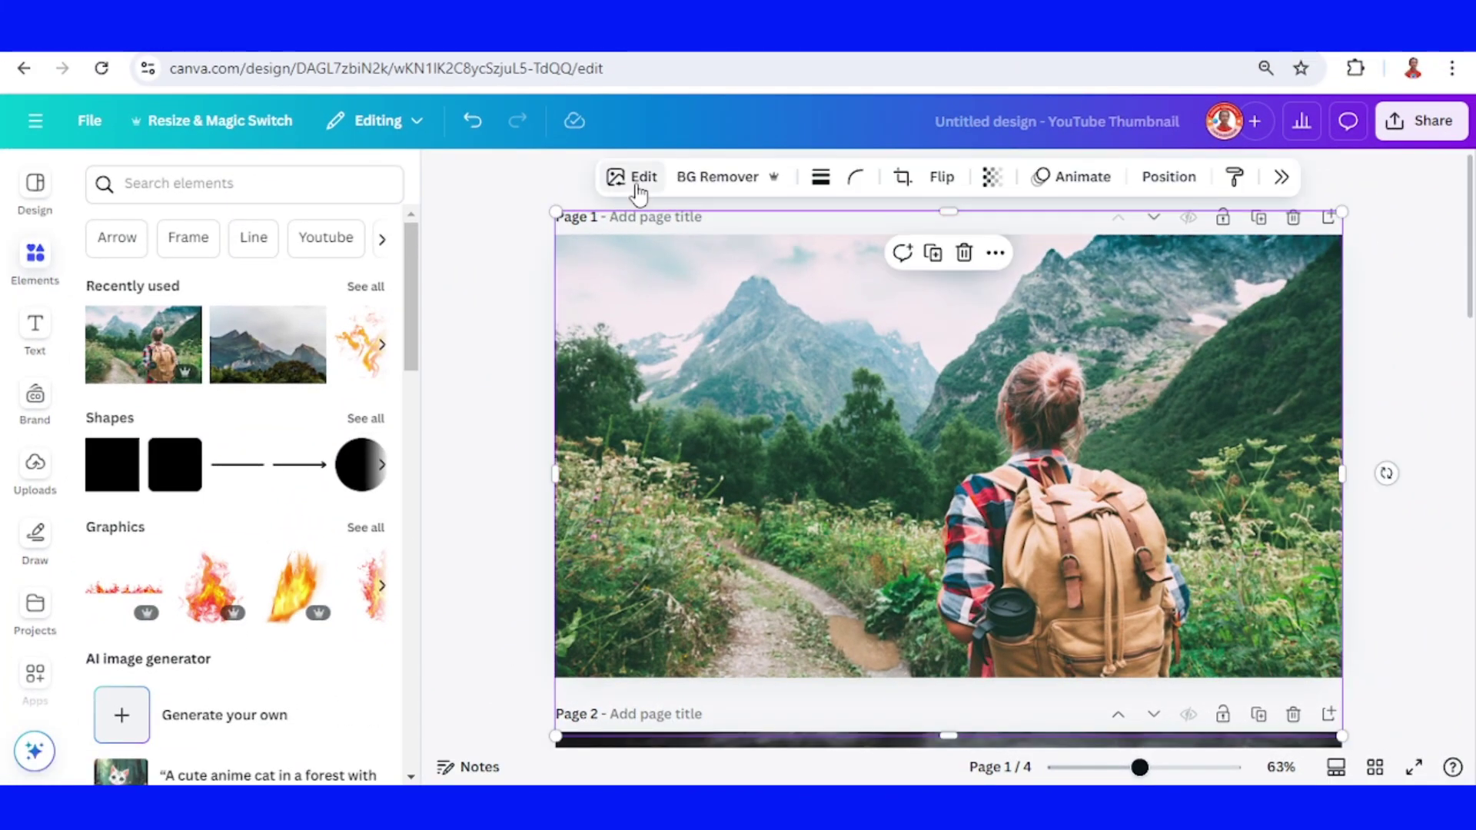
Magic Grab the backpacking hiker out of the page 1 mountain photo.
left_click(632, 177)
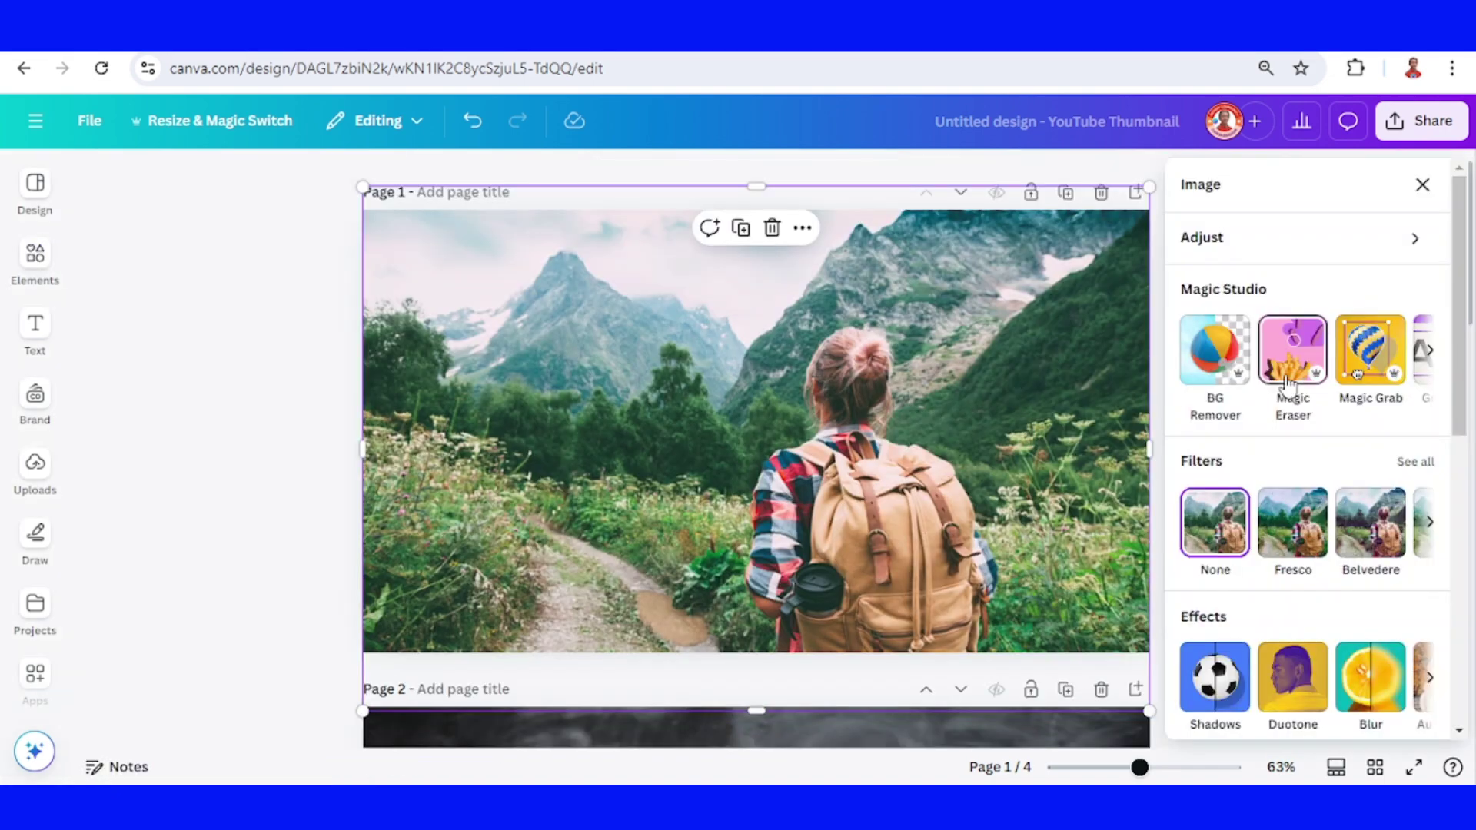
left_click(1369, 350)
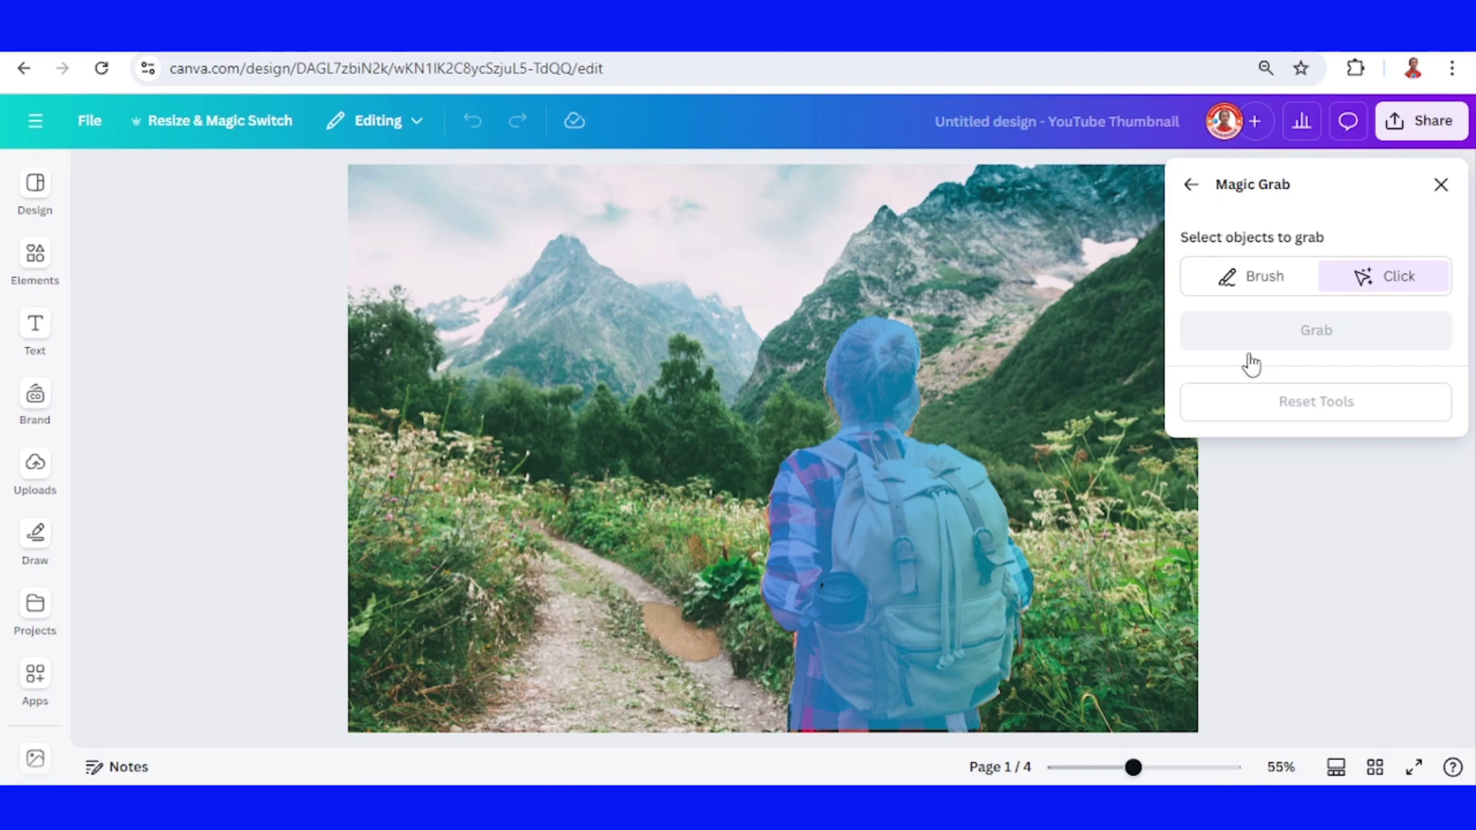
left_click(893, 517)
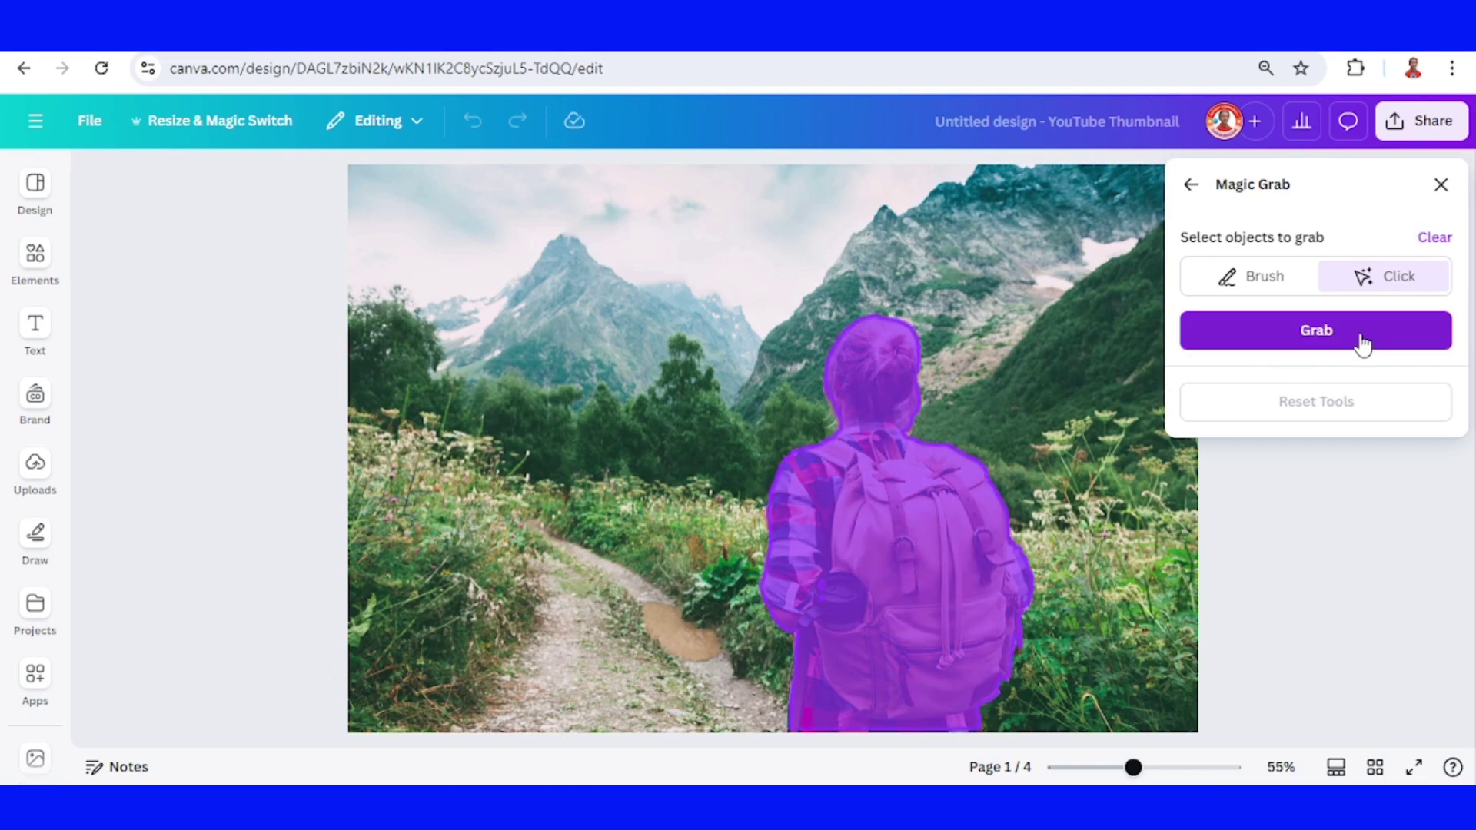
left_click(1363, 345)
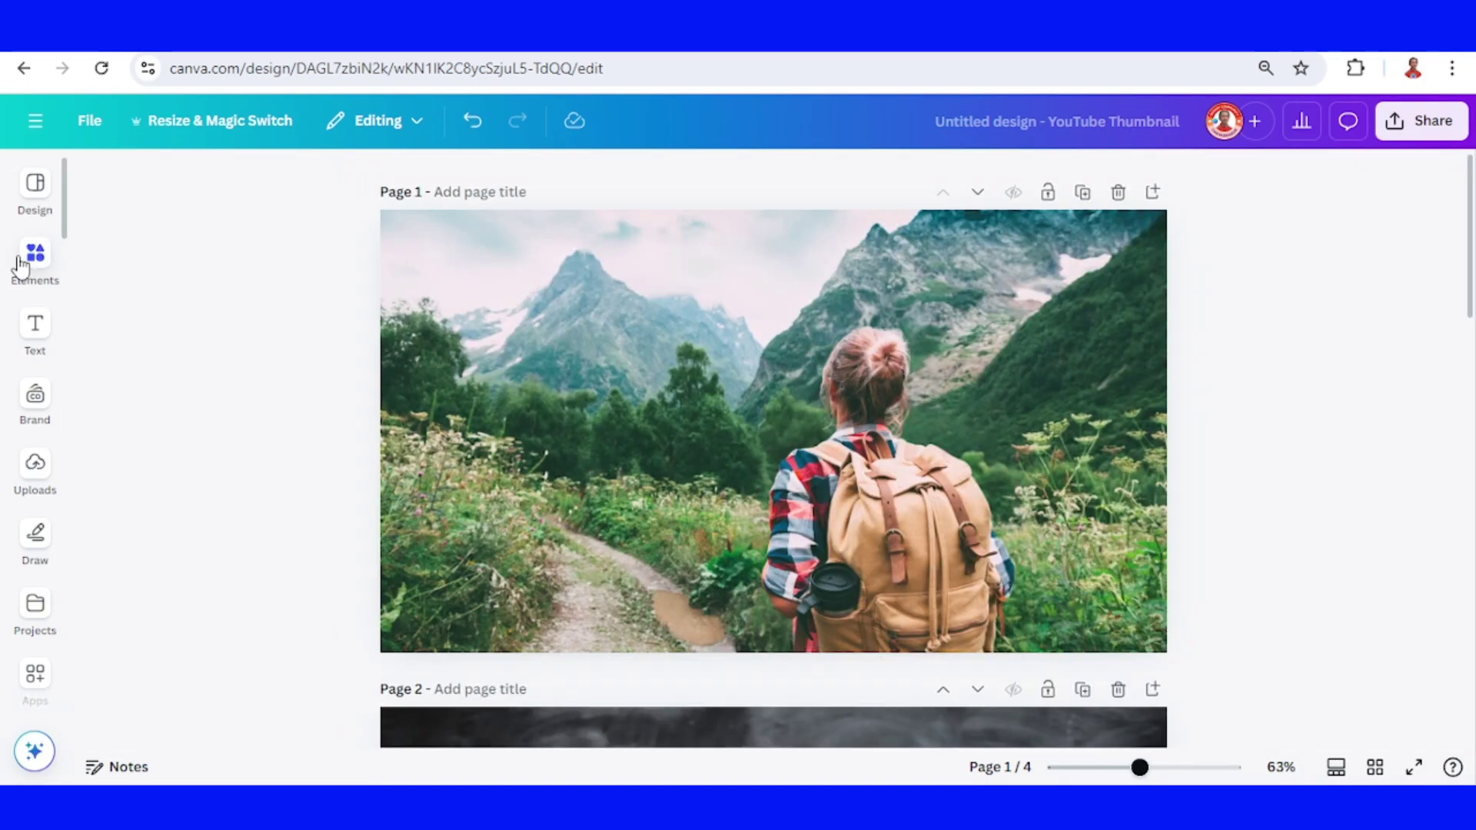
Place the 'Clouds over a Vast Landscape Timelapse' video on page 1 and set its speed to 2.
left_click(23, 266)
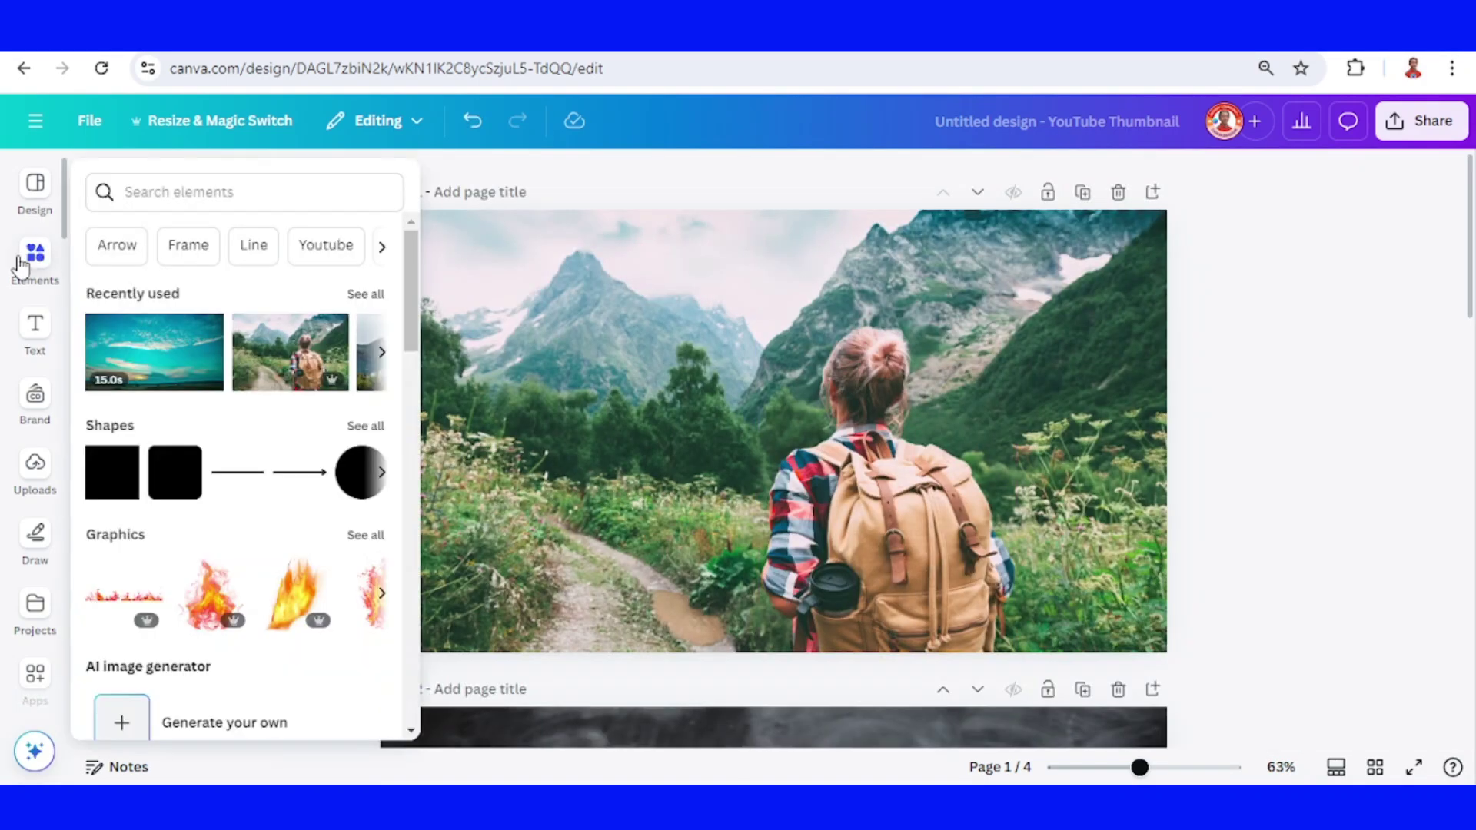
left_click(207, 324)
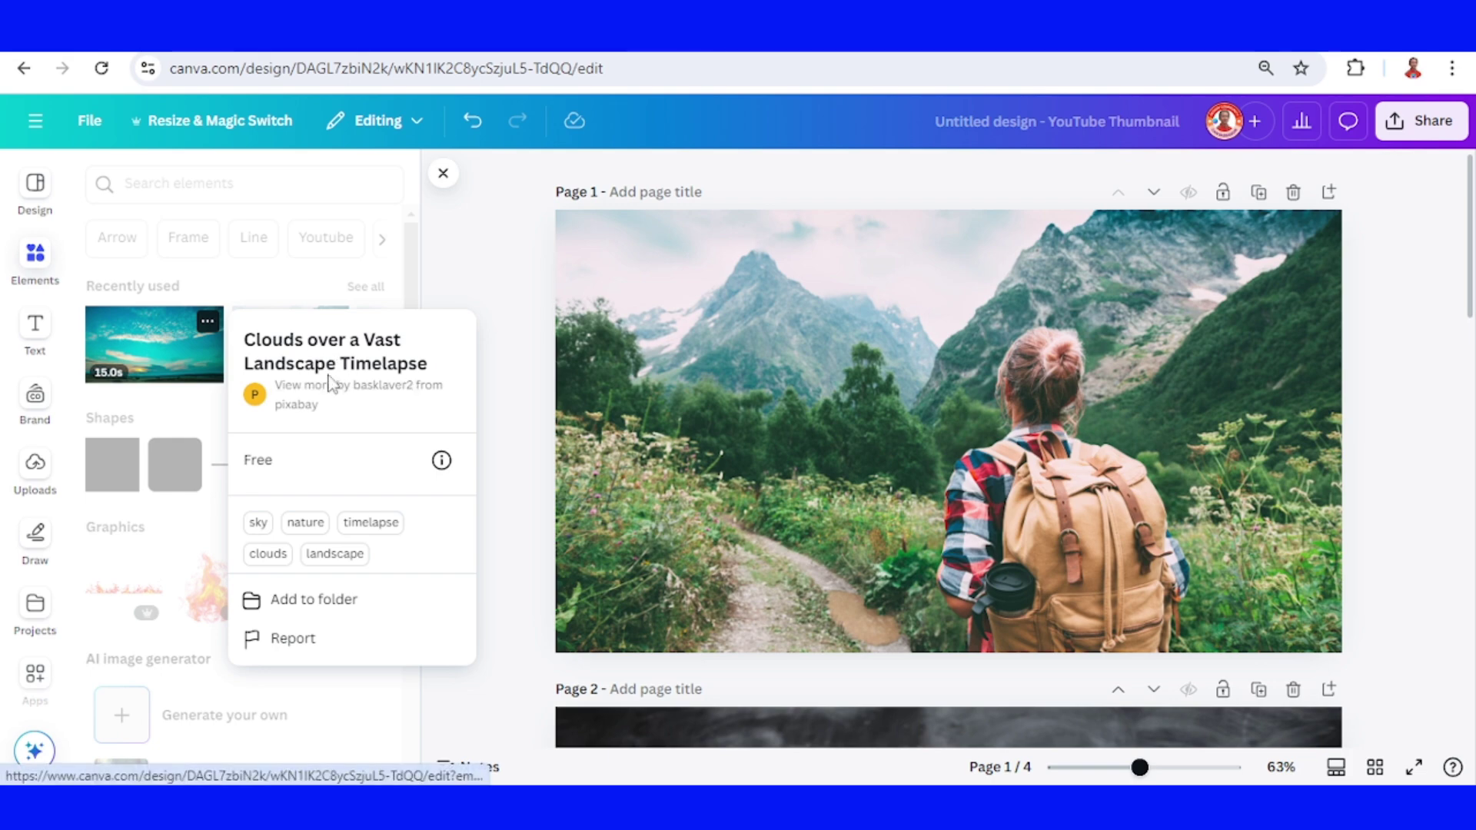
left_click(132, 349)
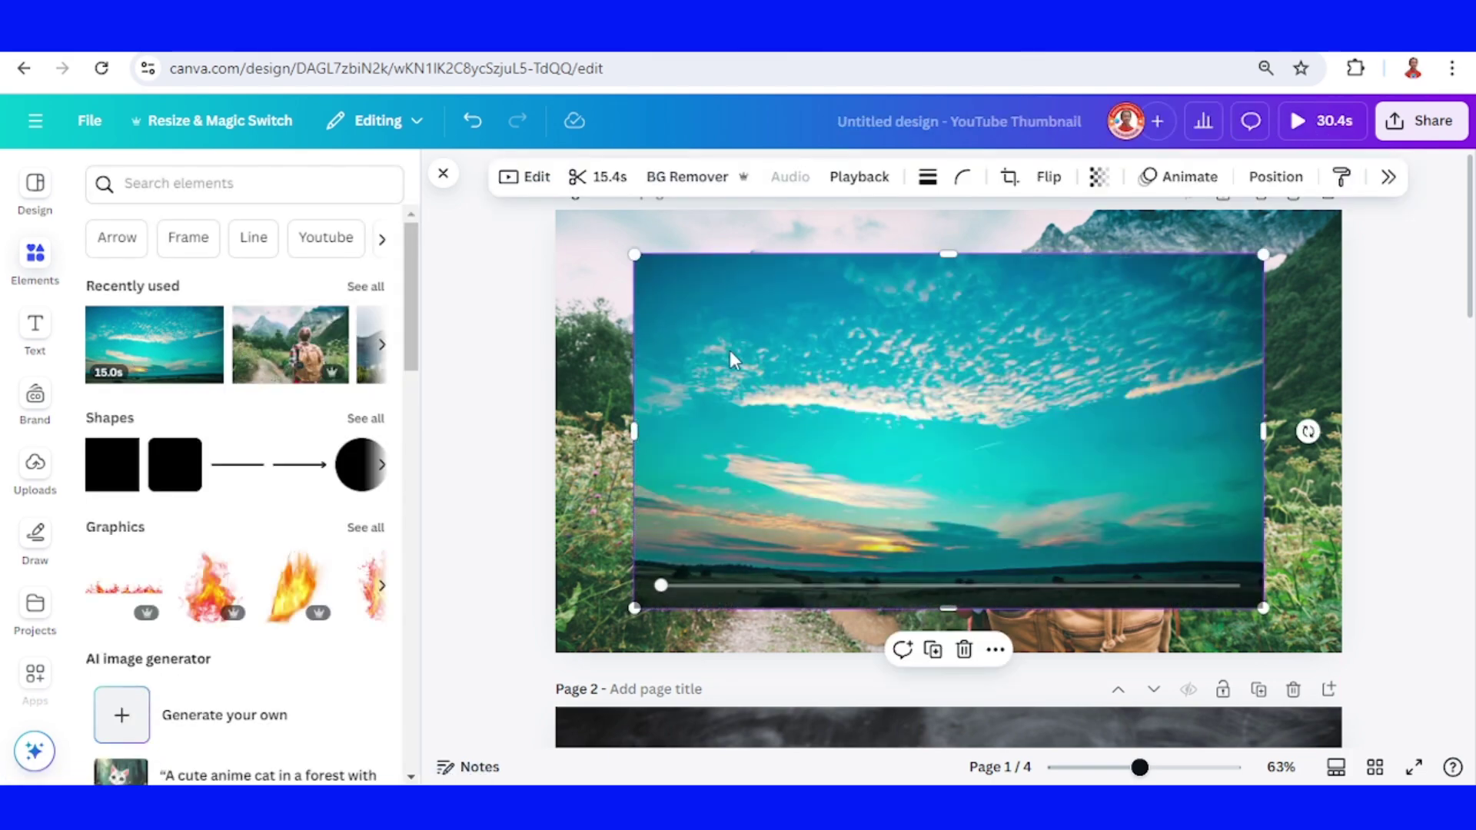
left_click(536, 178)
scroll(1338, 611, "down", 5)
scroll(1338, 611, "down", 4)
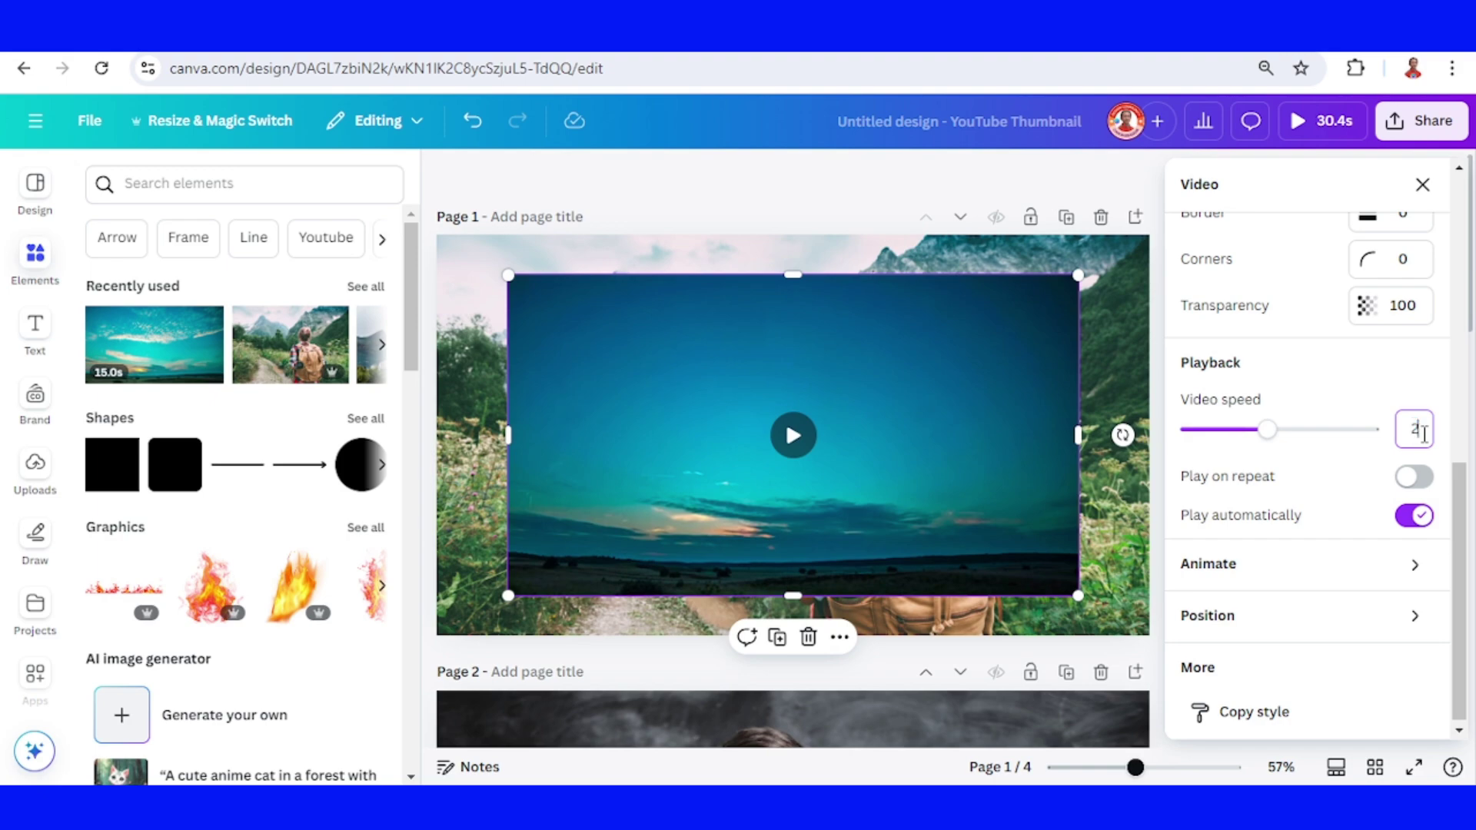
Confirm speed 2 and stretch the clouds video to fill all of page 1.
key("Return")
left_click_drag(714, 365, 643, 324)
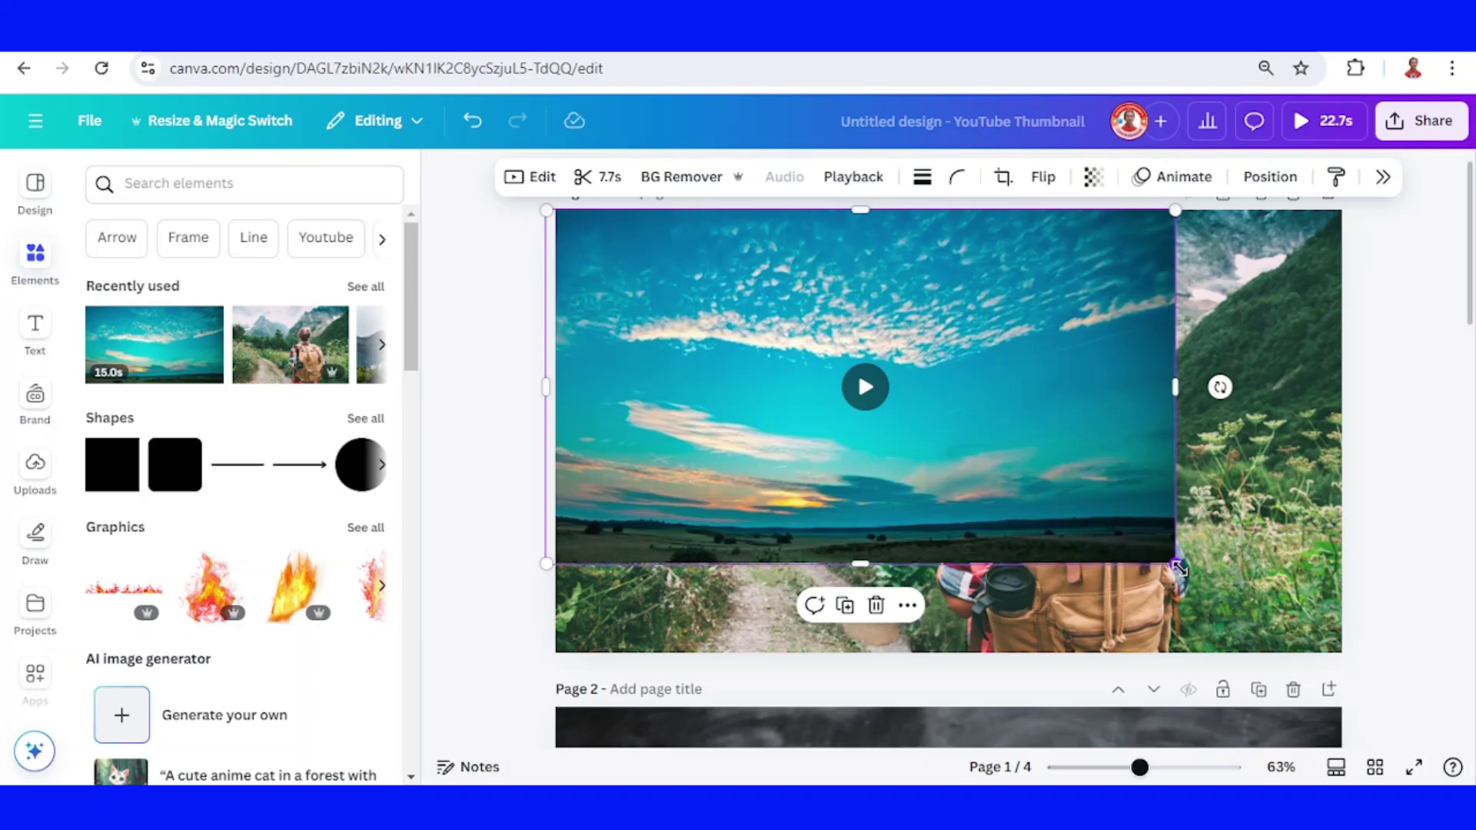
left_click_drag(1176, 560, 1350, 669)
Send the sky video backward behind the cut-out hiker, then deselect it.
right_click(1172, 543)
mouse_move(1251, 458)
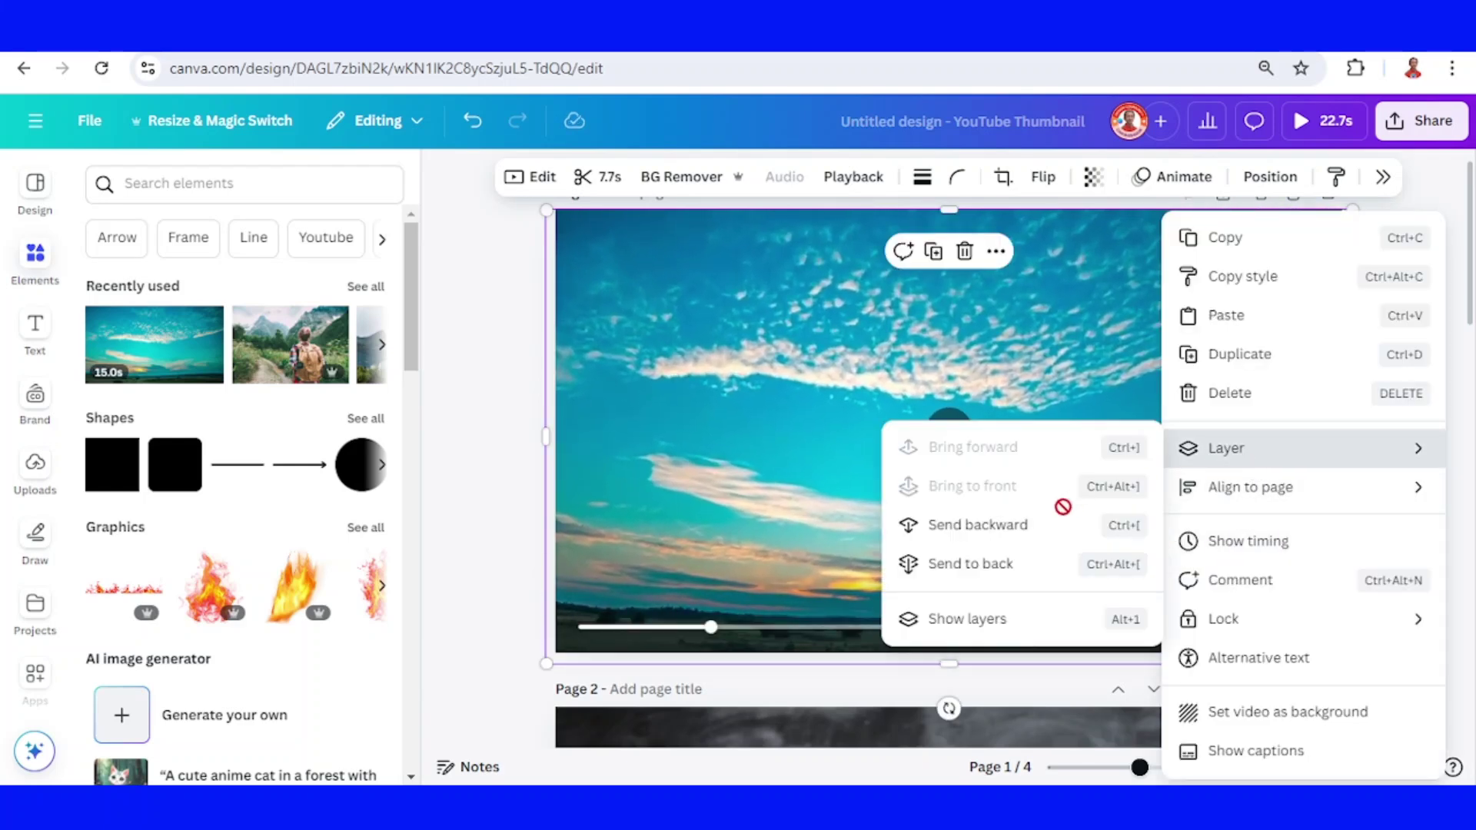
left_click(1007, 526)
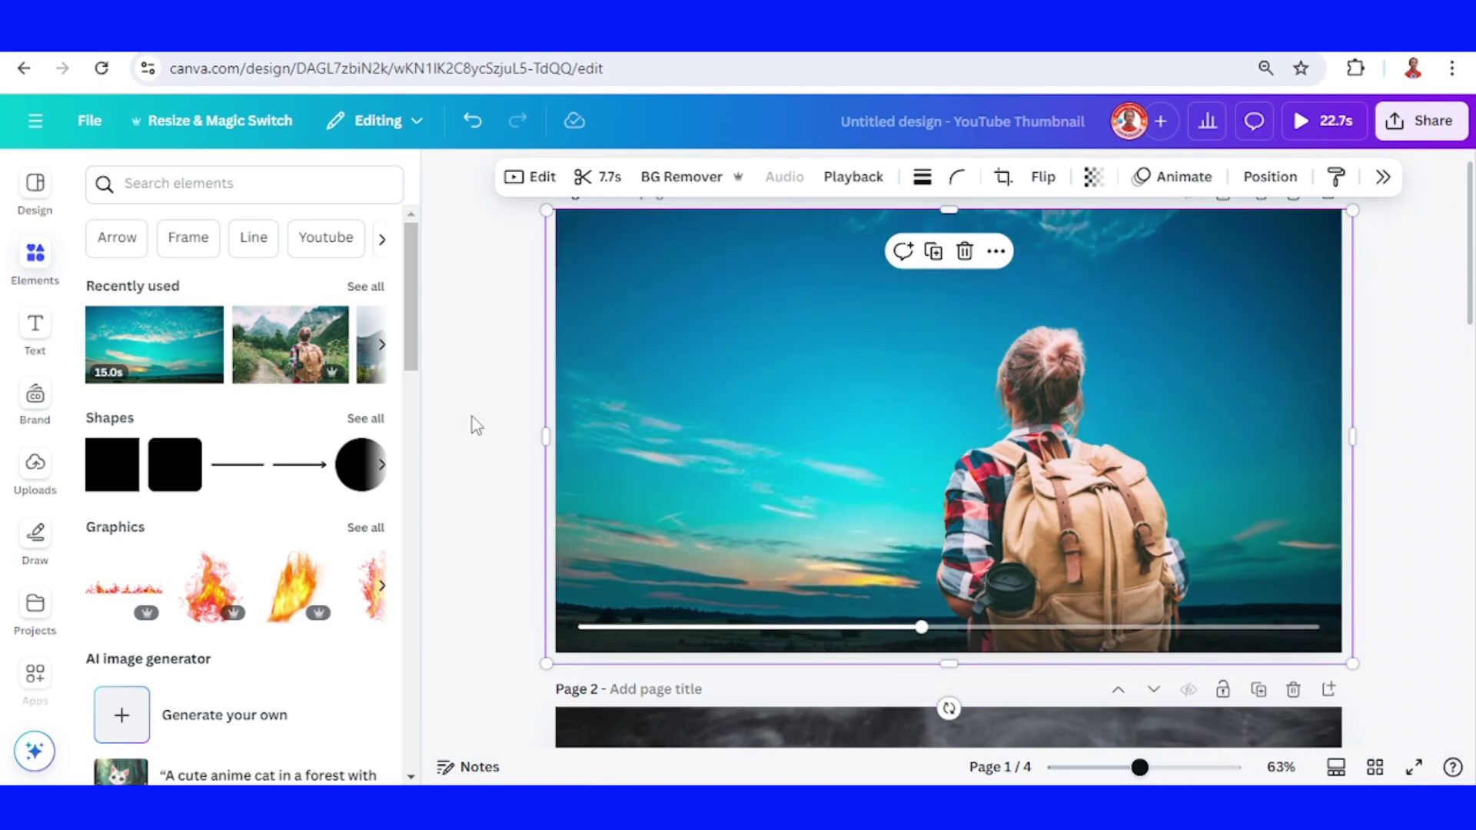
left_click(1419, 433)
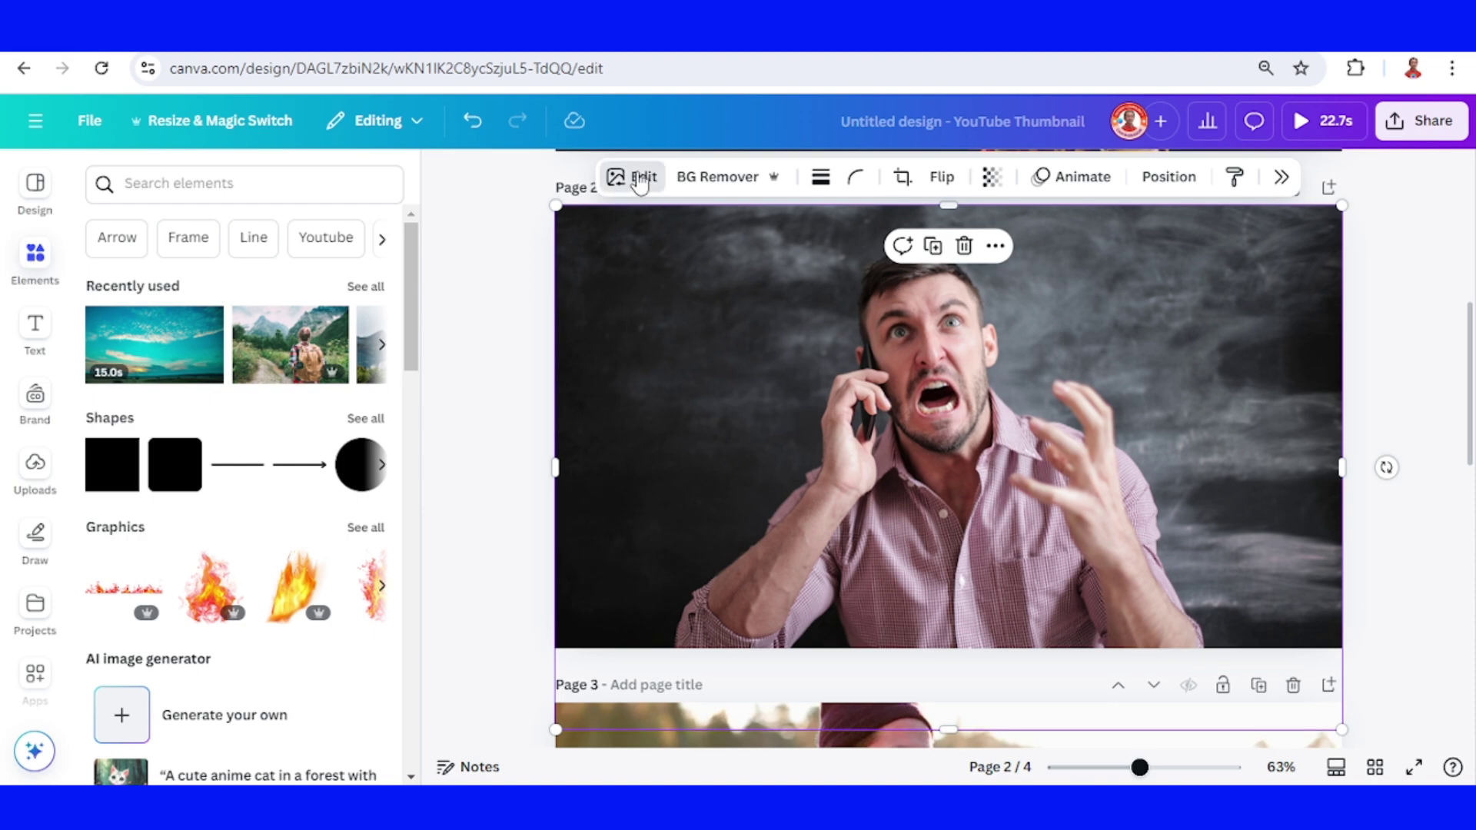
Magic Grab the shouting man on page 2, refining the selection with a size-14 brush.
left_click(636, 179)
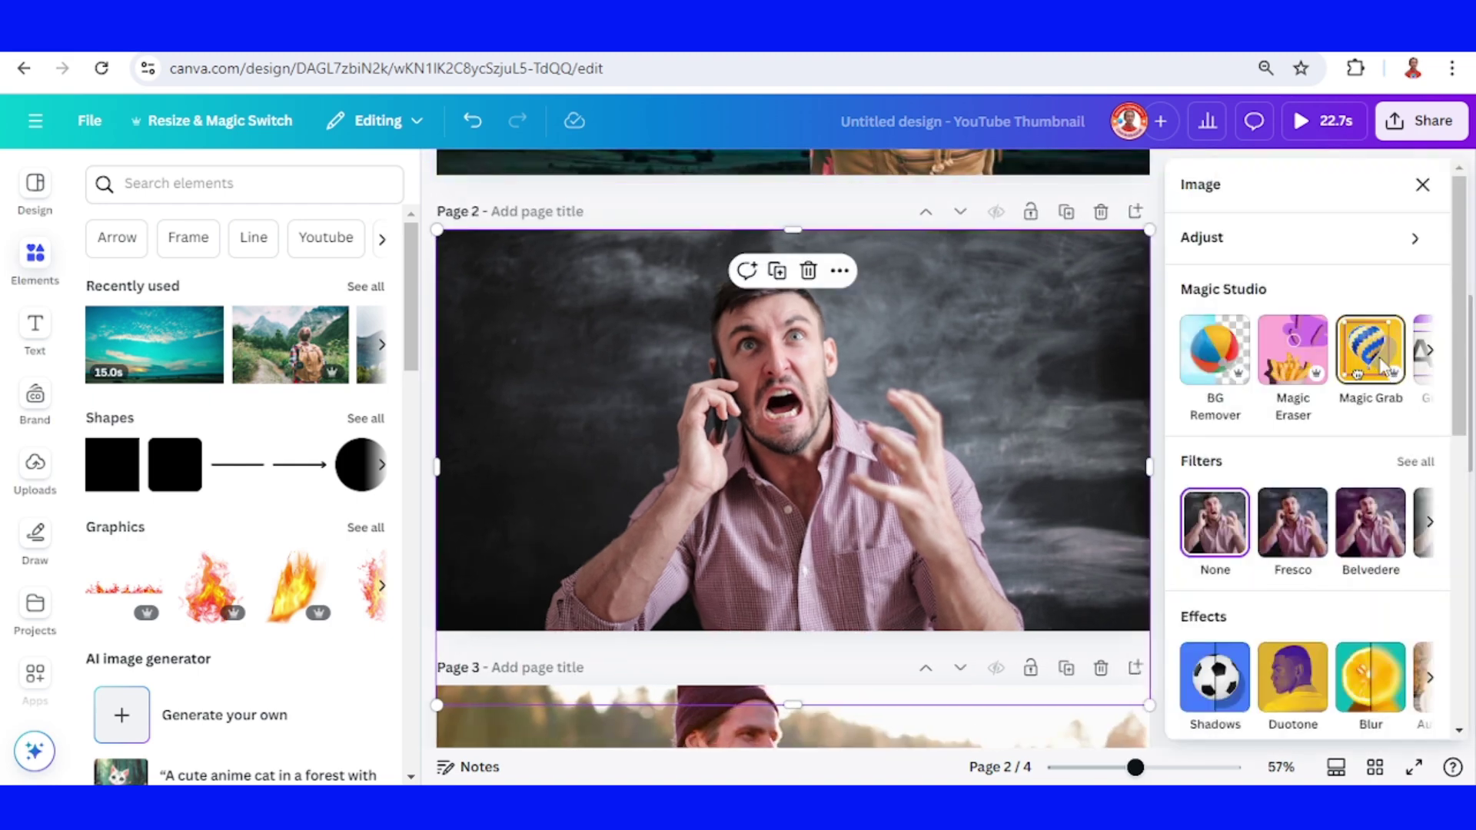
left_click(1382, 362)
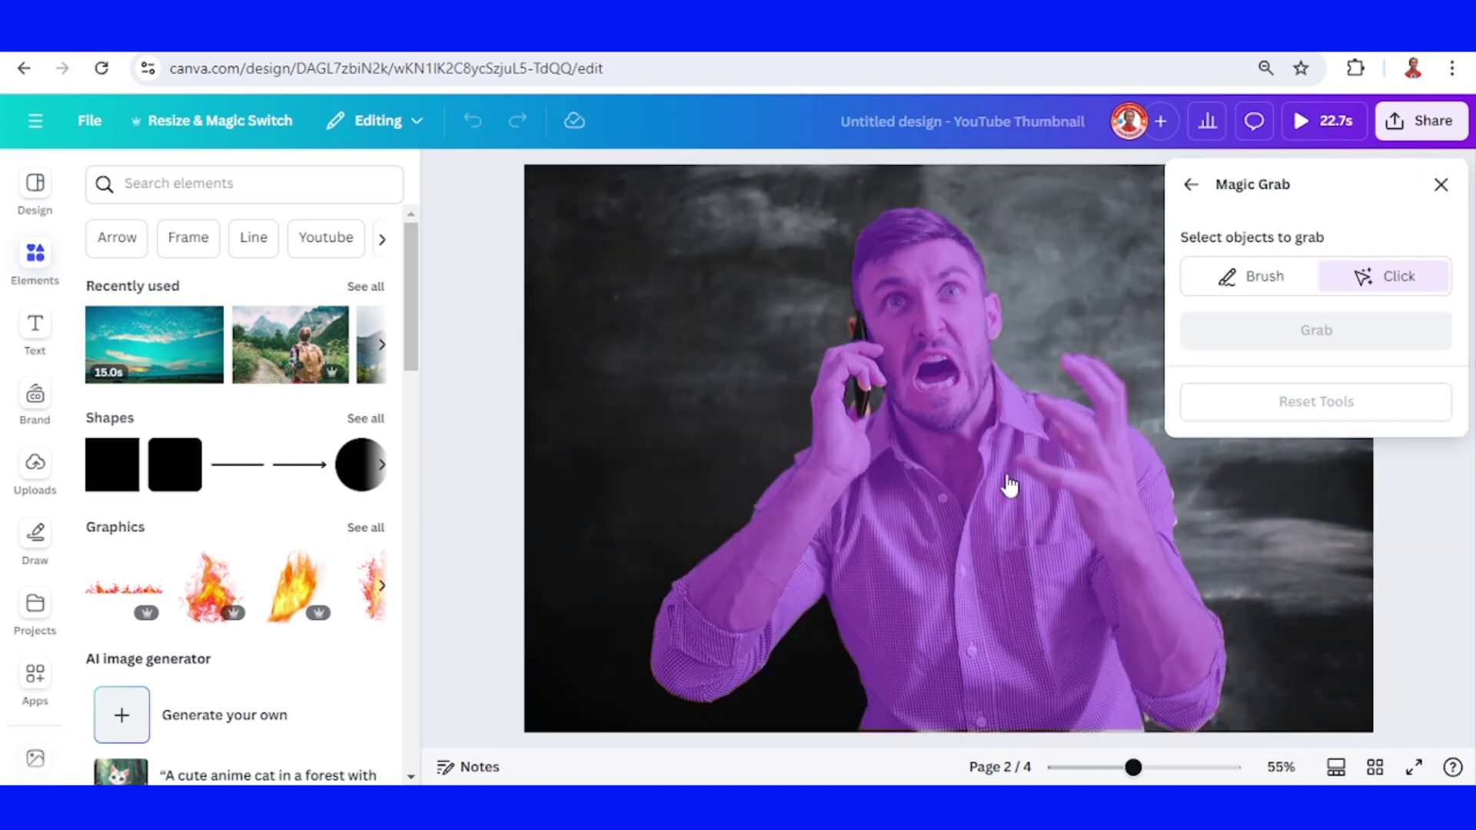
left_click(1009, 485)
left_click(1254, 282)
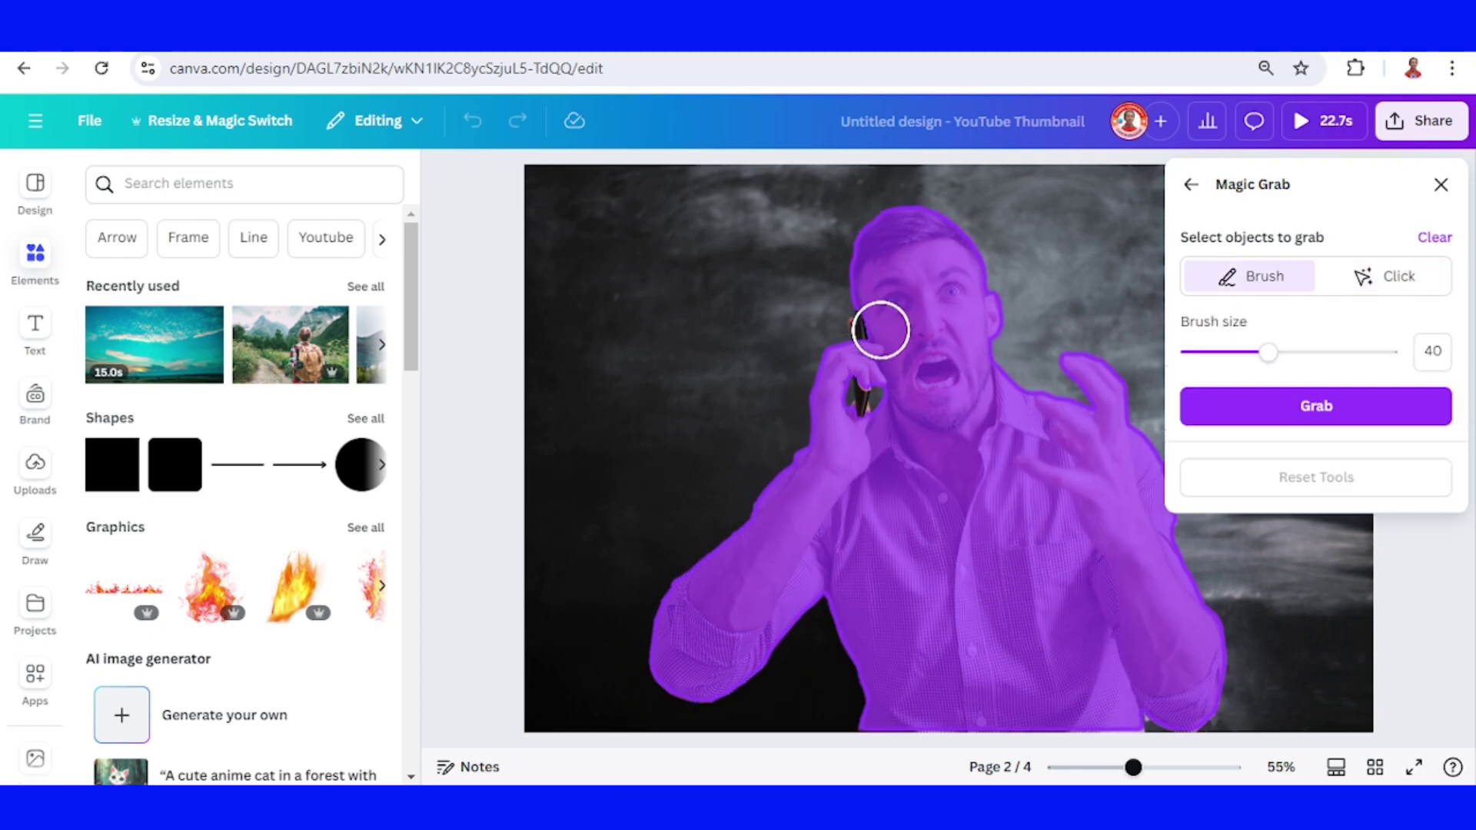
left_click_drag(1269, 352, 1215, 352)
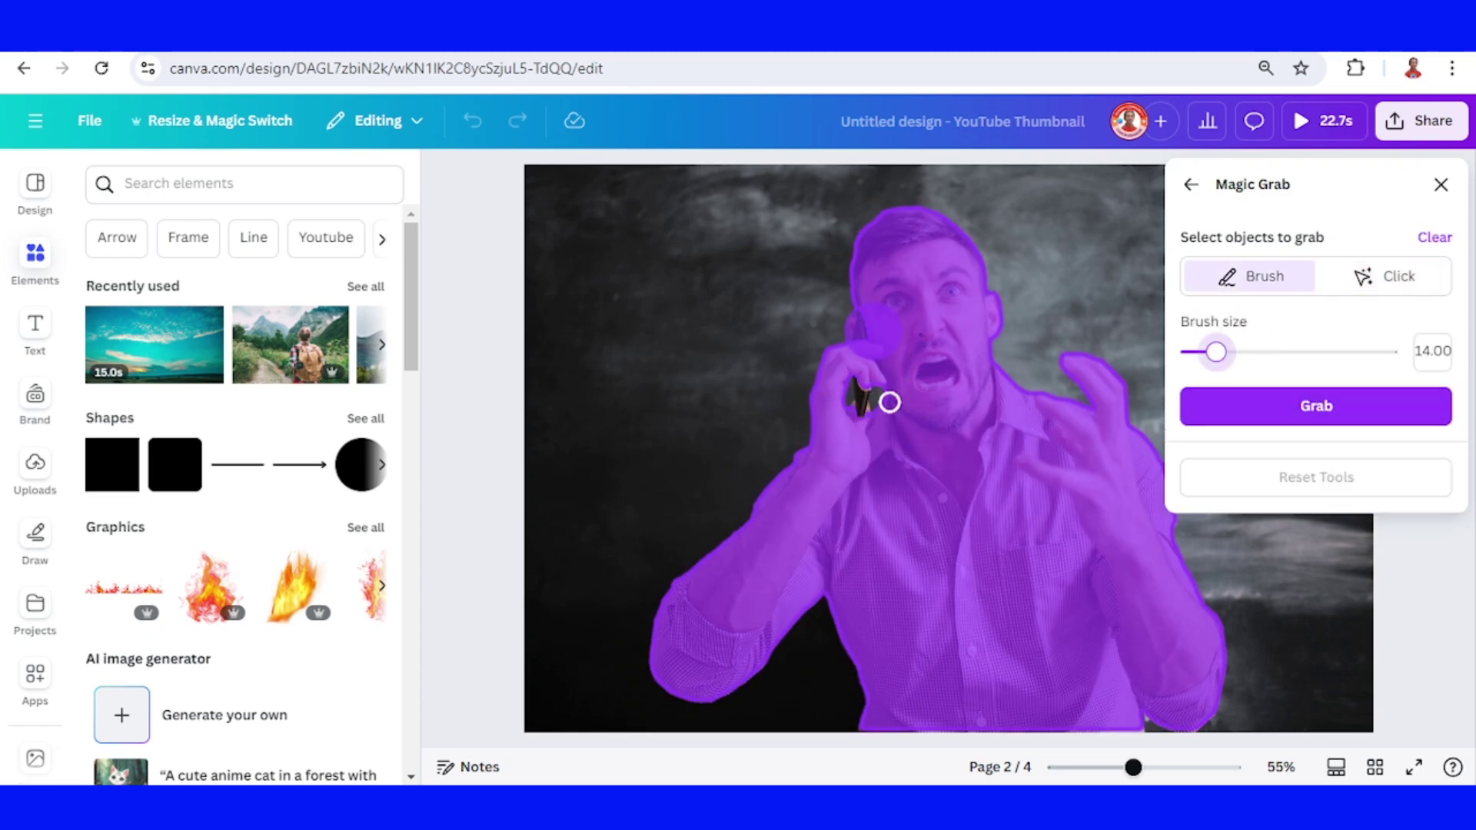
left_click(1349, 419)
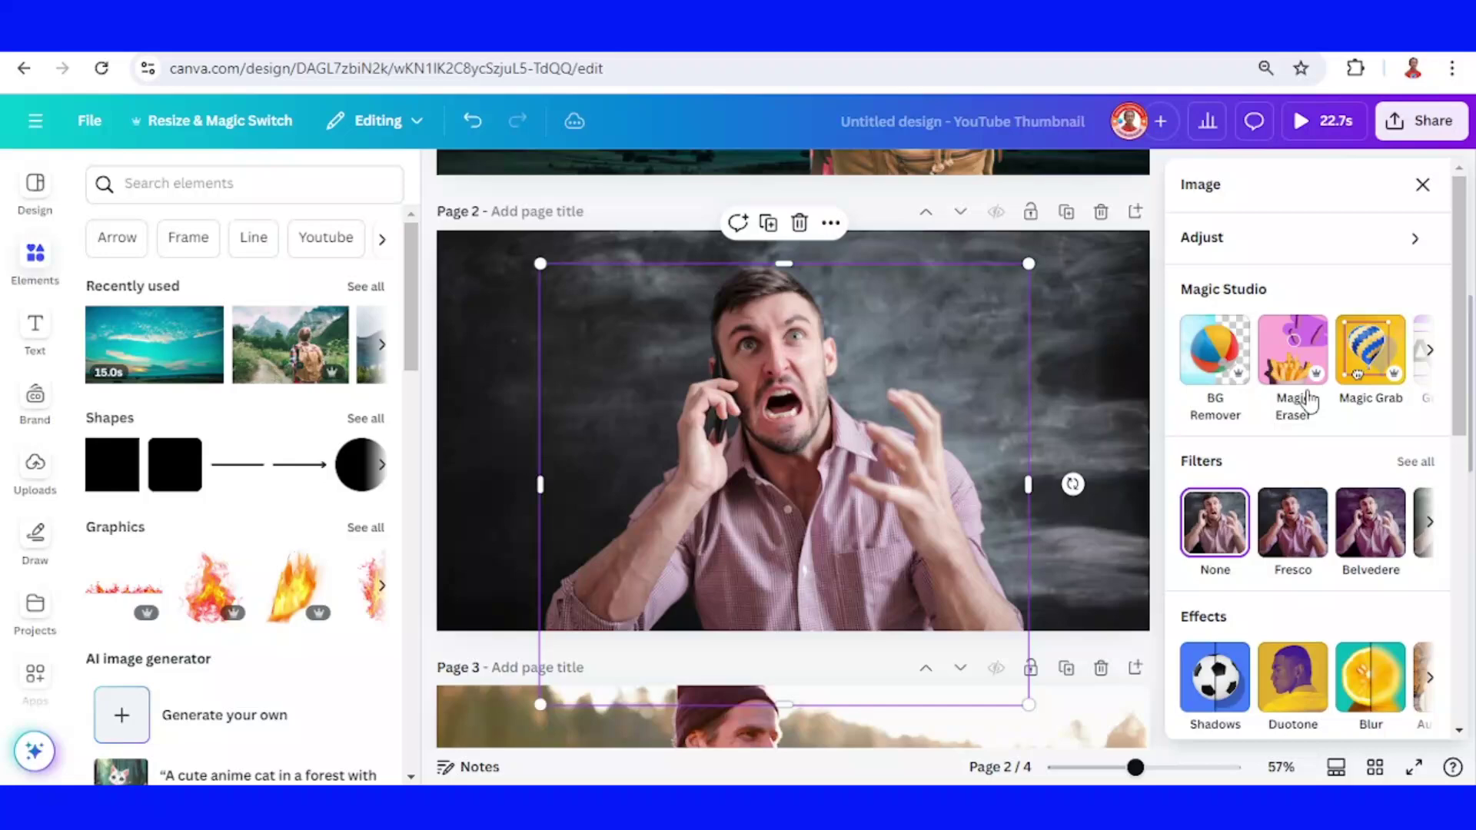
Add a fire graphic from recently used elements and enlarge it over the man.
left_click(1426, 186)
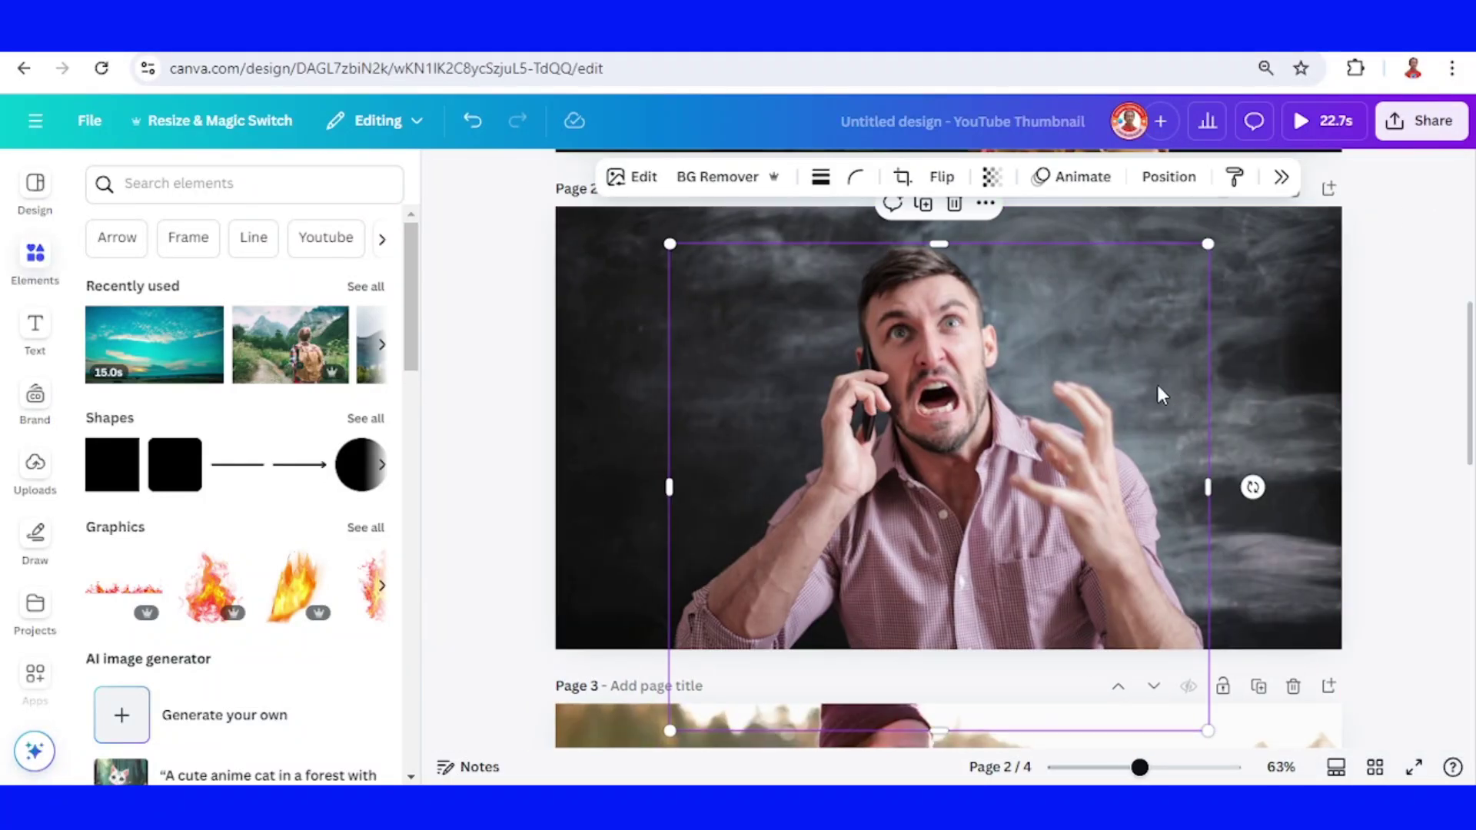
left_click(365, 286)
left_click(399, 384)
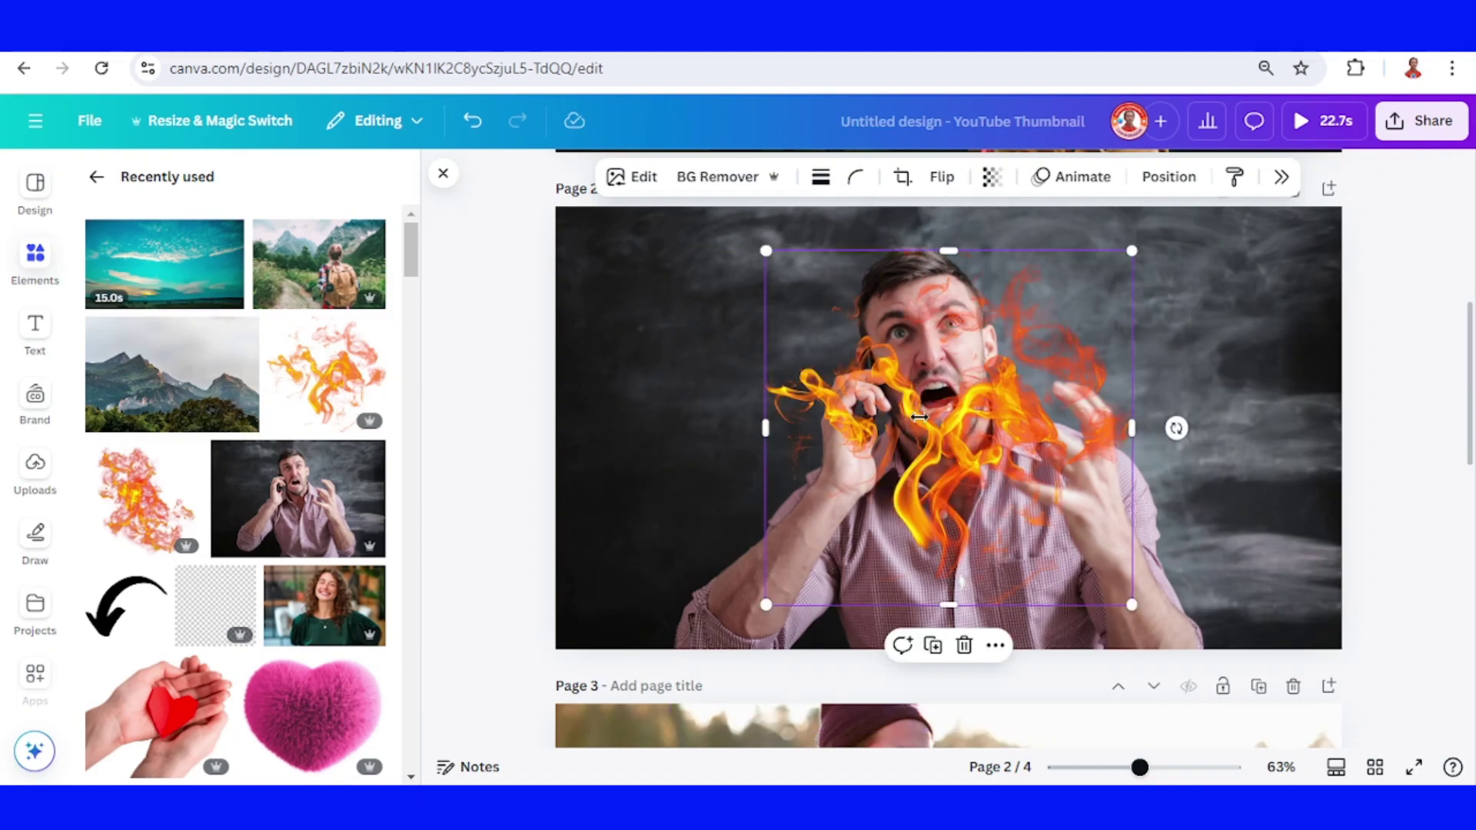
left_click_drag(981, 439, 907, 440)
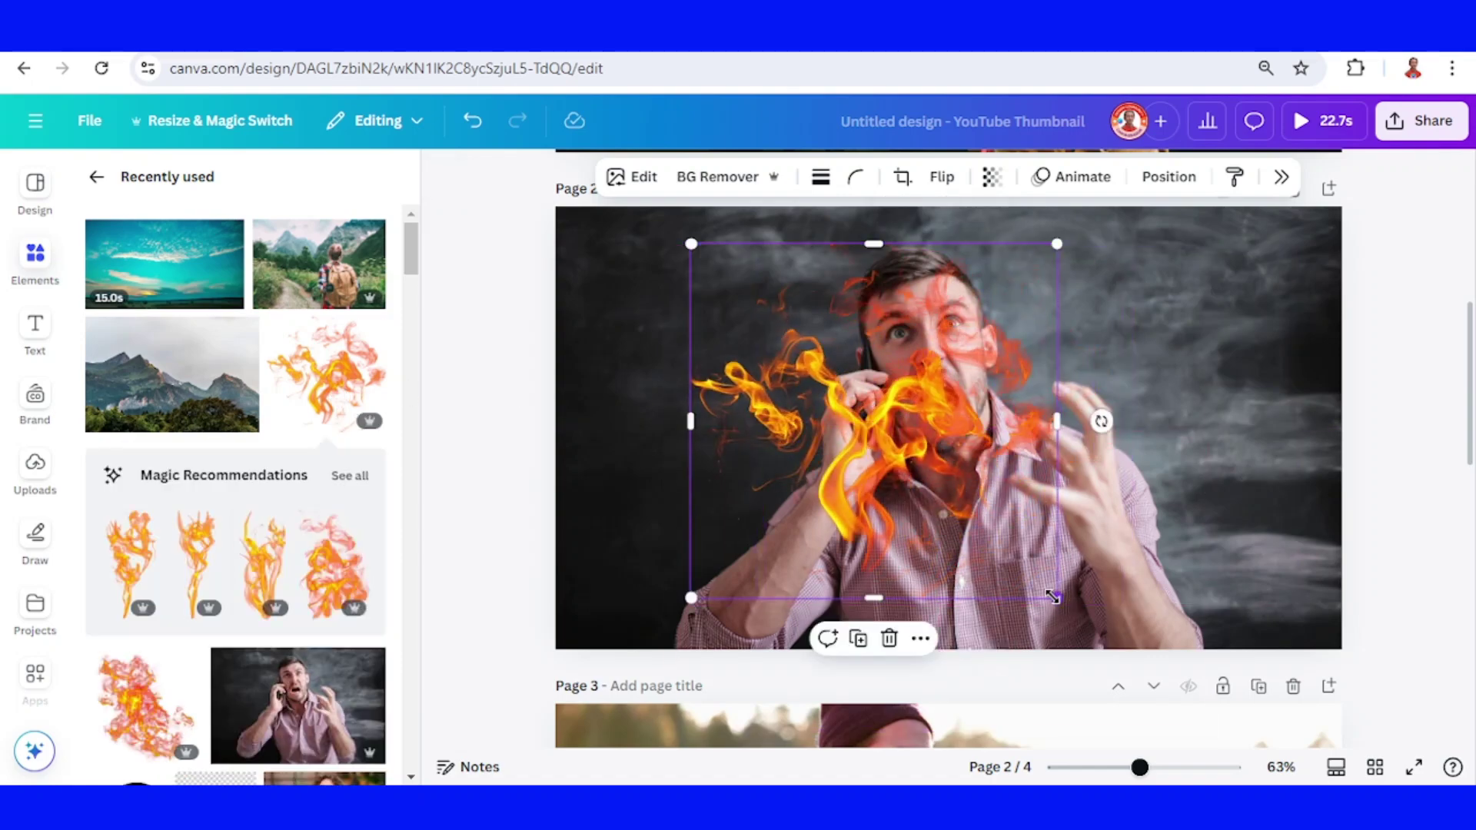
left_click_drag(1054, 597, 1334, 750)
left_click_drag(1170, 563, 1086, 425)
Send the fire graphic backward behind the man, then undo that change.
right_click(1086, 425)
mouse_move(1163, 372)
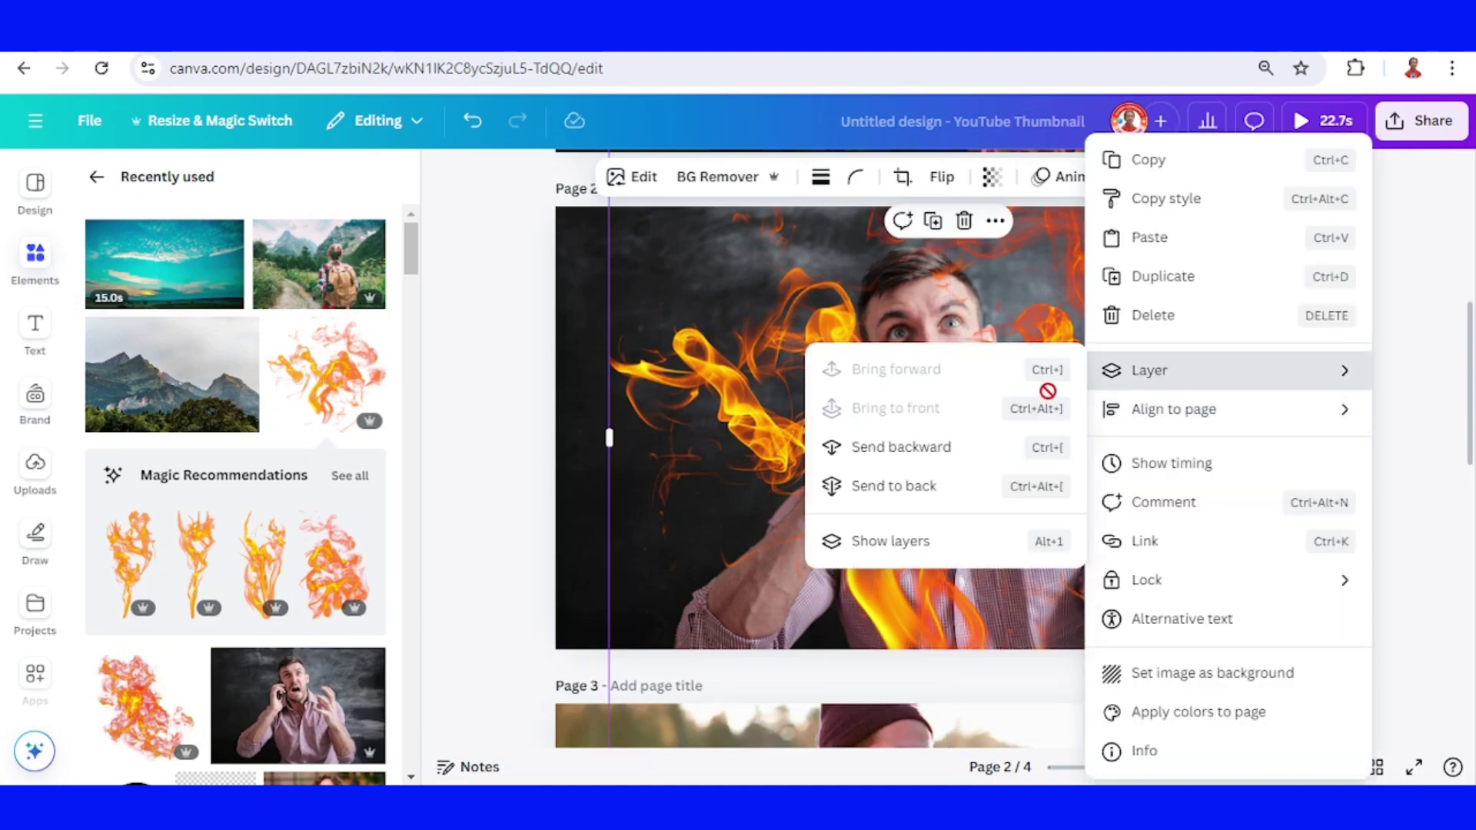
left_click(961, 458)
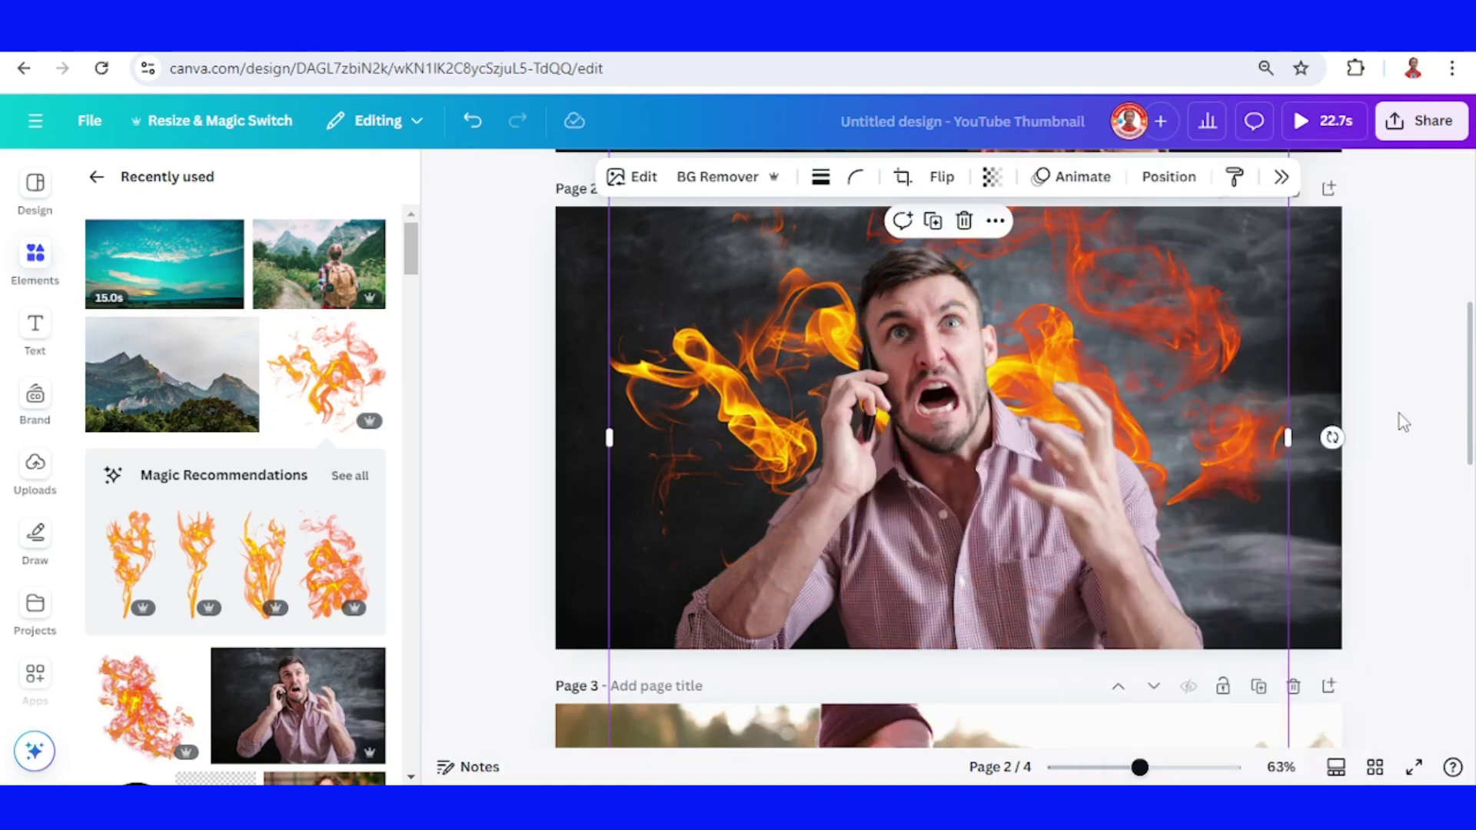
key("ctrl+z")
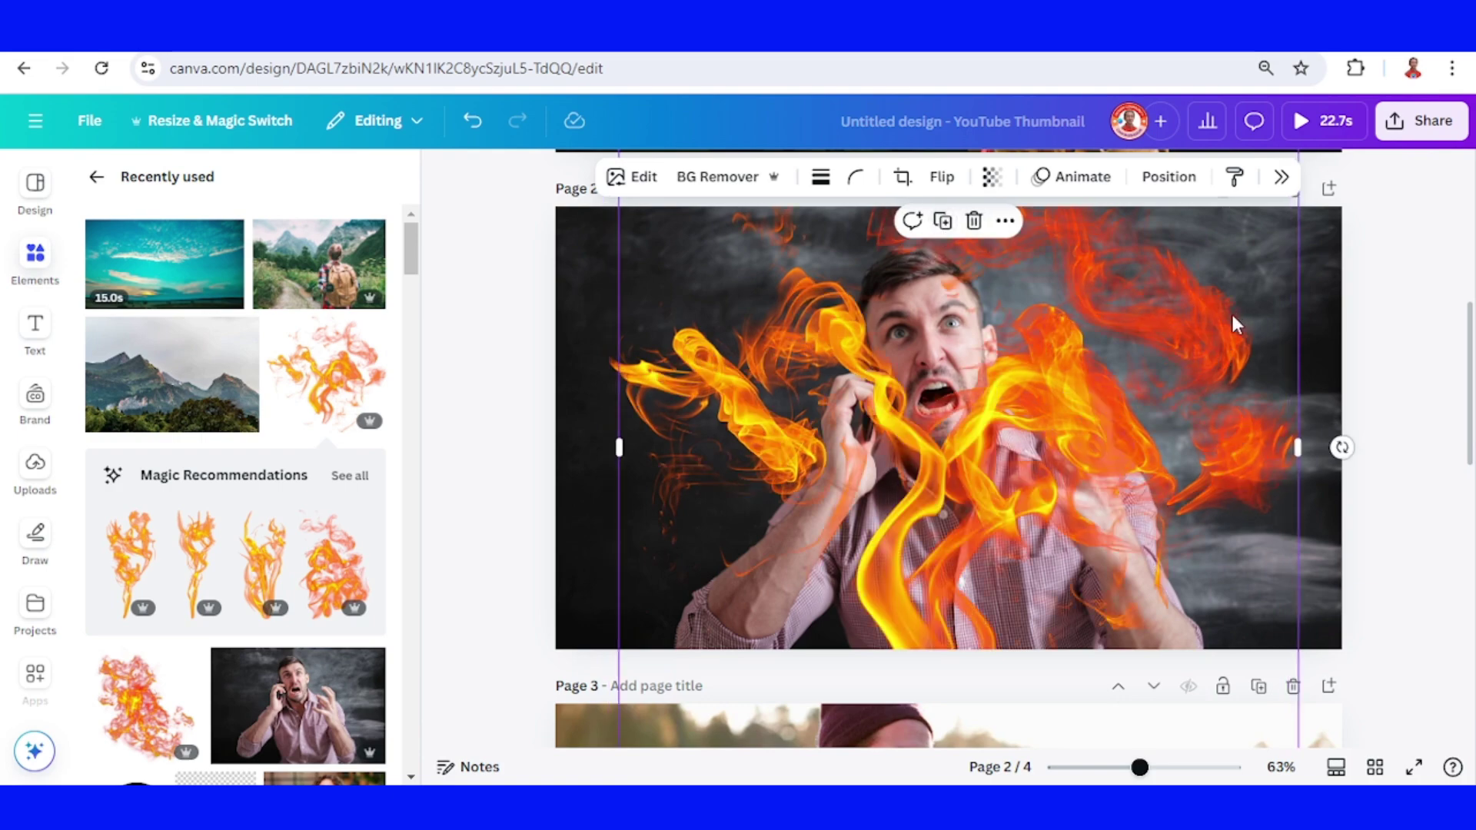
Shrink the left fire element and send it backward behind the man.
left_click(1234, 323)
left_click_drag(1253, 247, 814, 412)
right_click(814, 412)
mouse_move(883, 370)
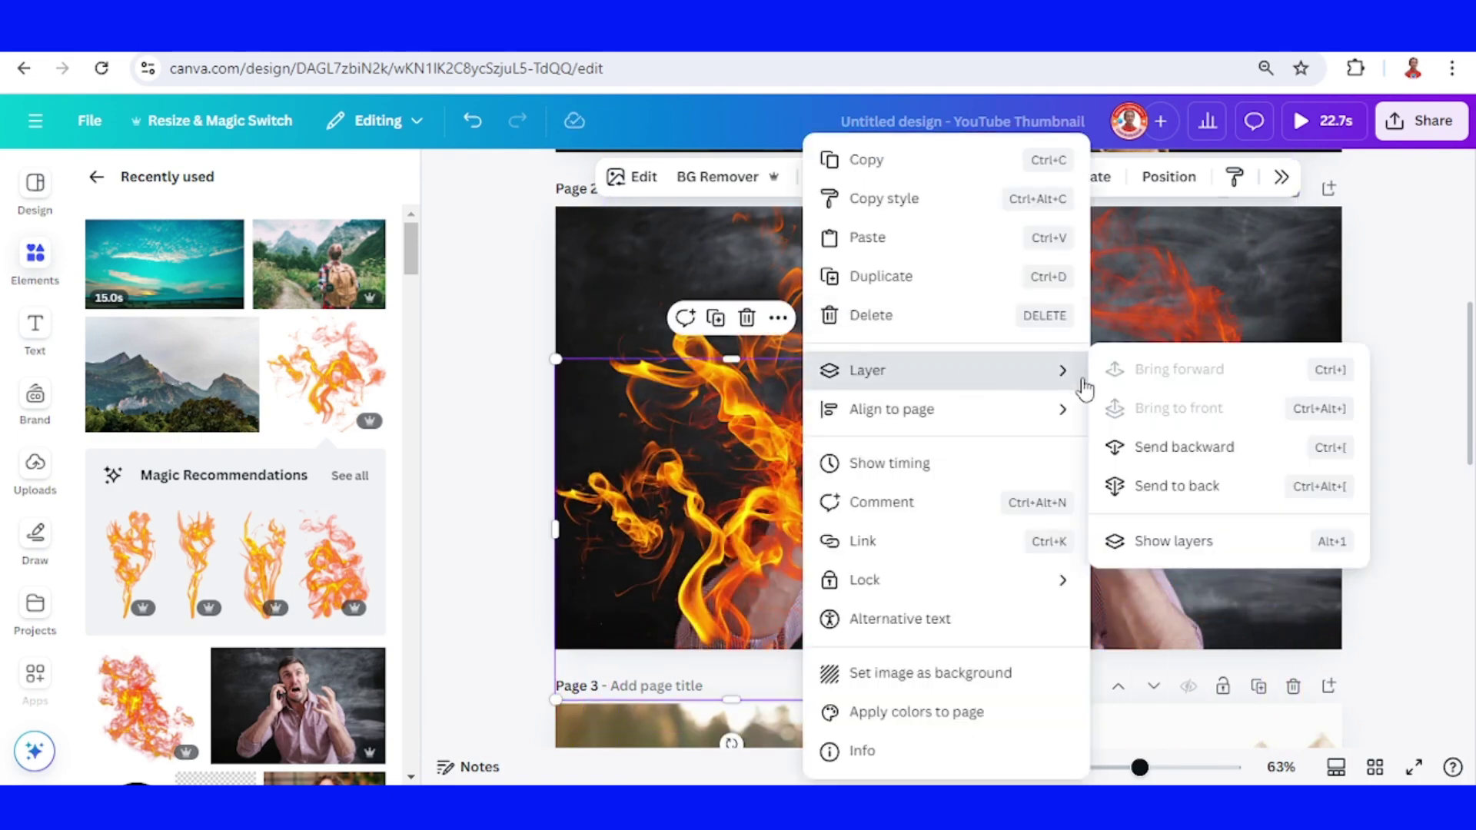
left_click(1205, 449)
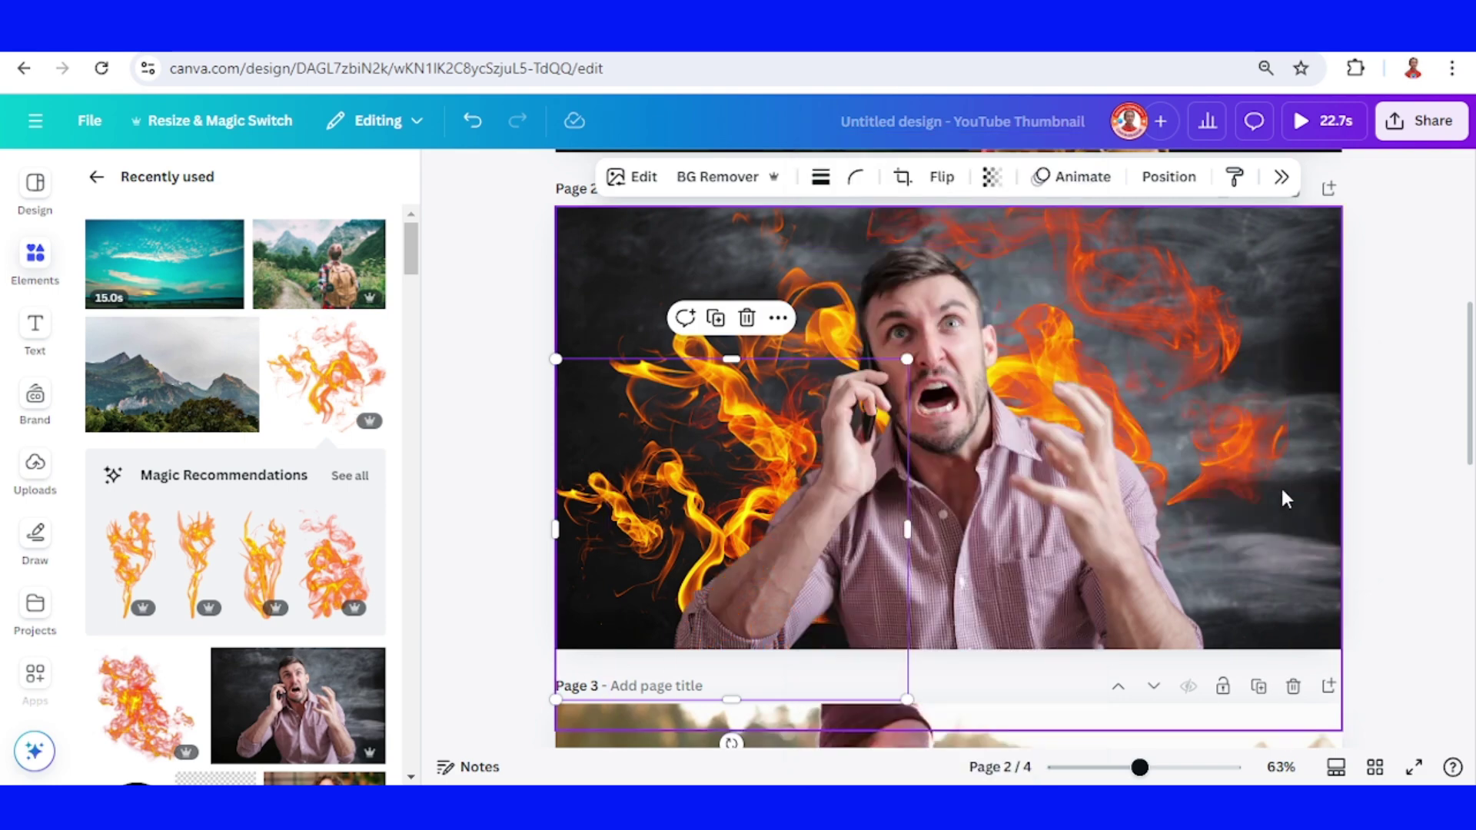
Send the right-side fire element backward behind the man.
left_click(1150, 358)
right_click(1233, 456)
mouse_move(1026, 377)
left_click(761, 447)
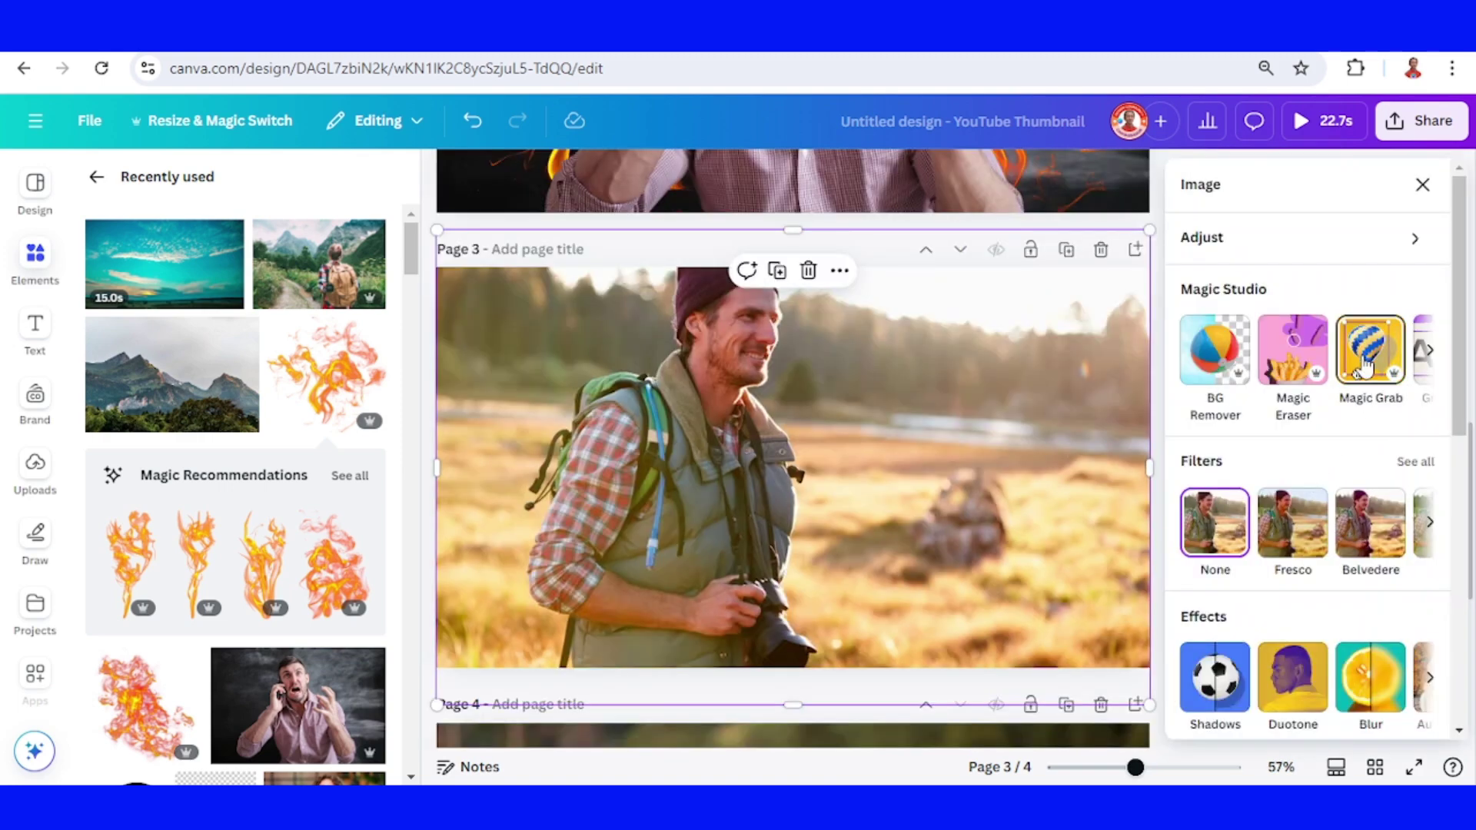
Magic Grab the page 3 hiker with backpack and camera out of the meadow photo.
left_click(1367, 352)
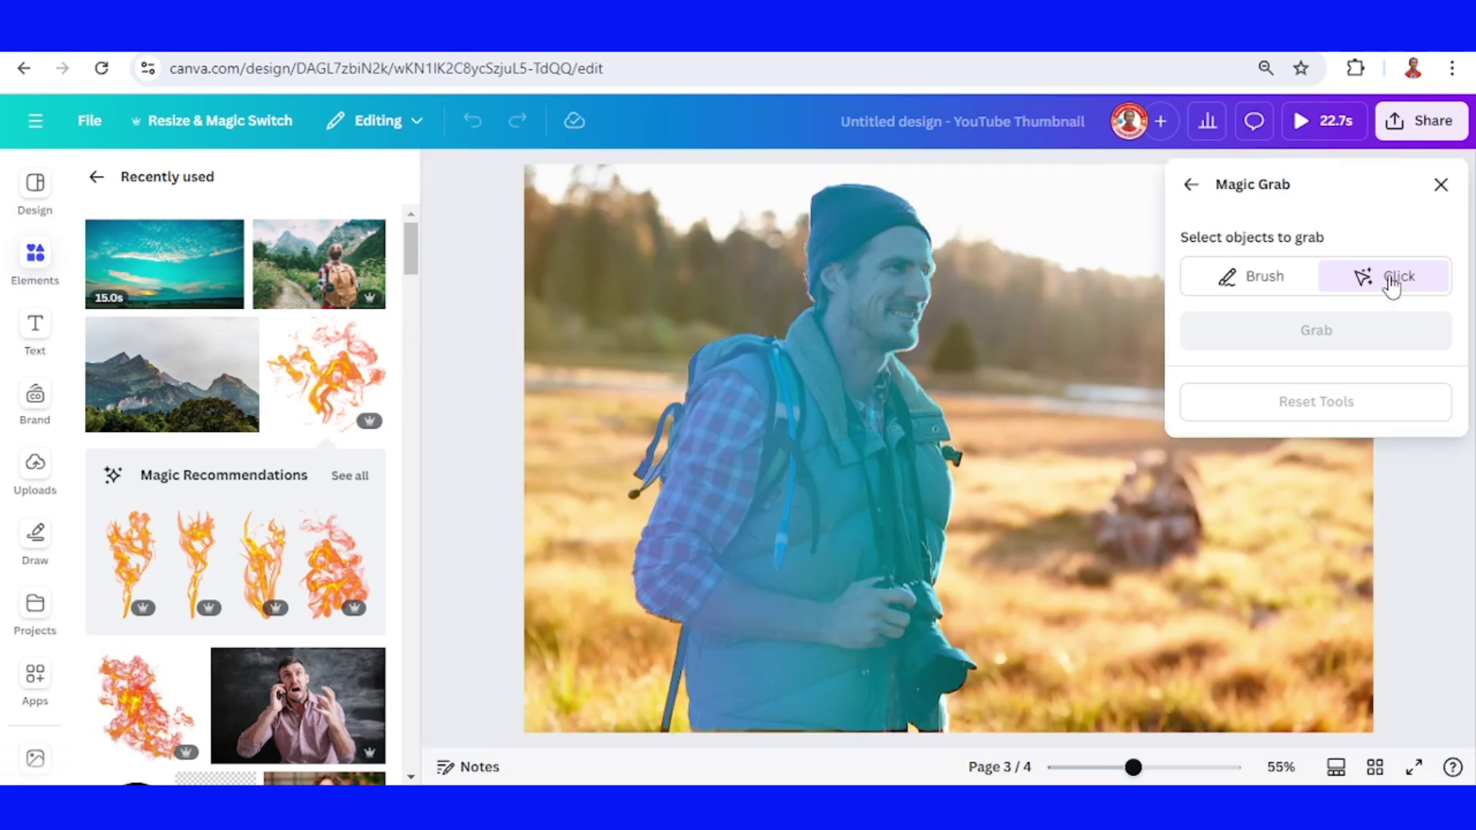
left_click(819, 443)
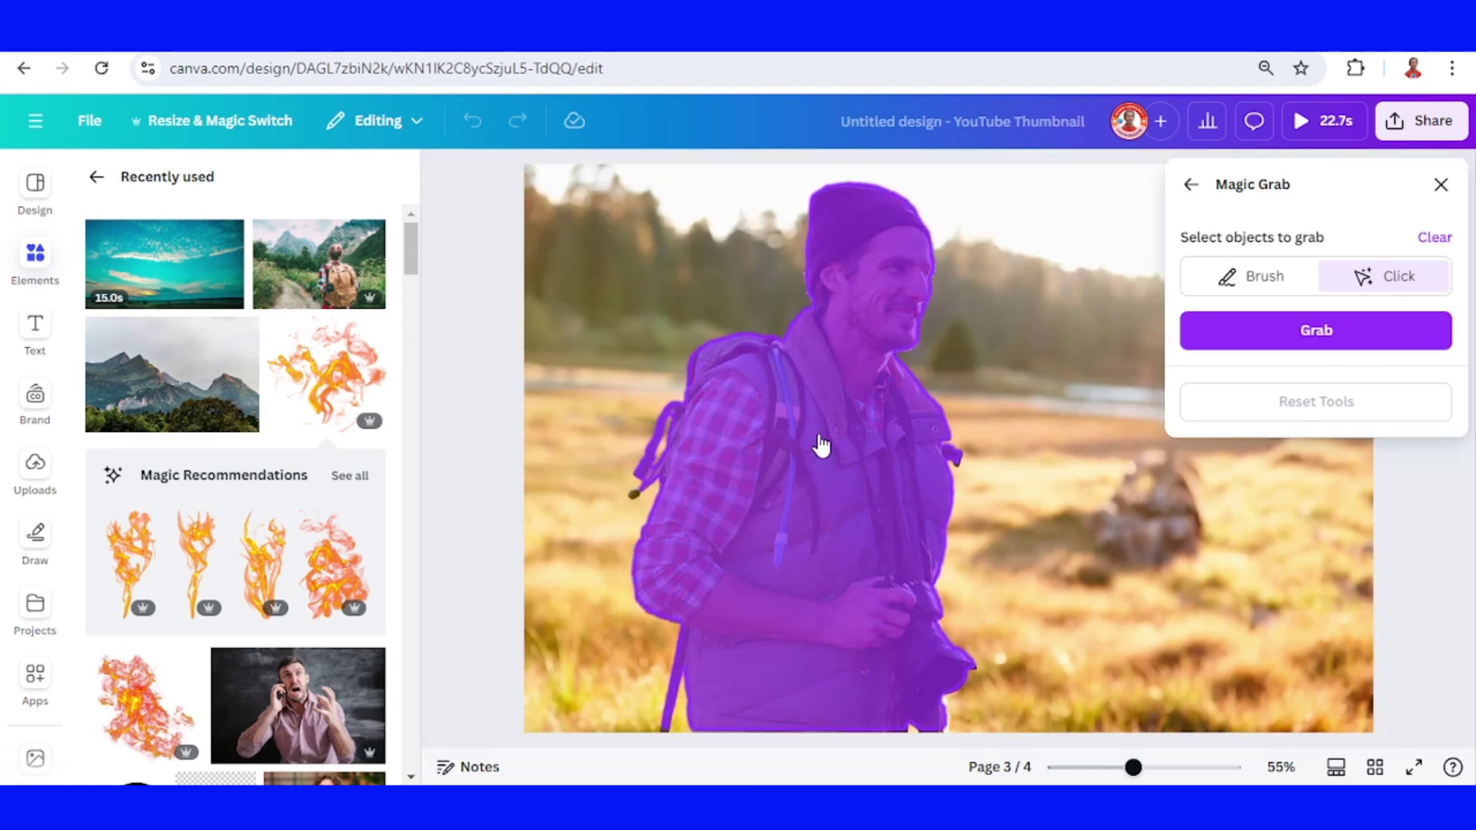
left_click(1264, 288)
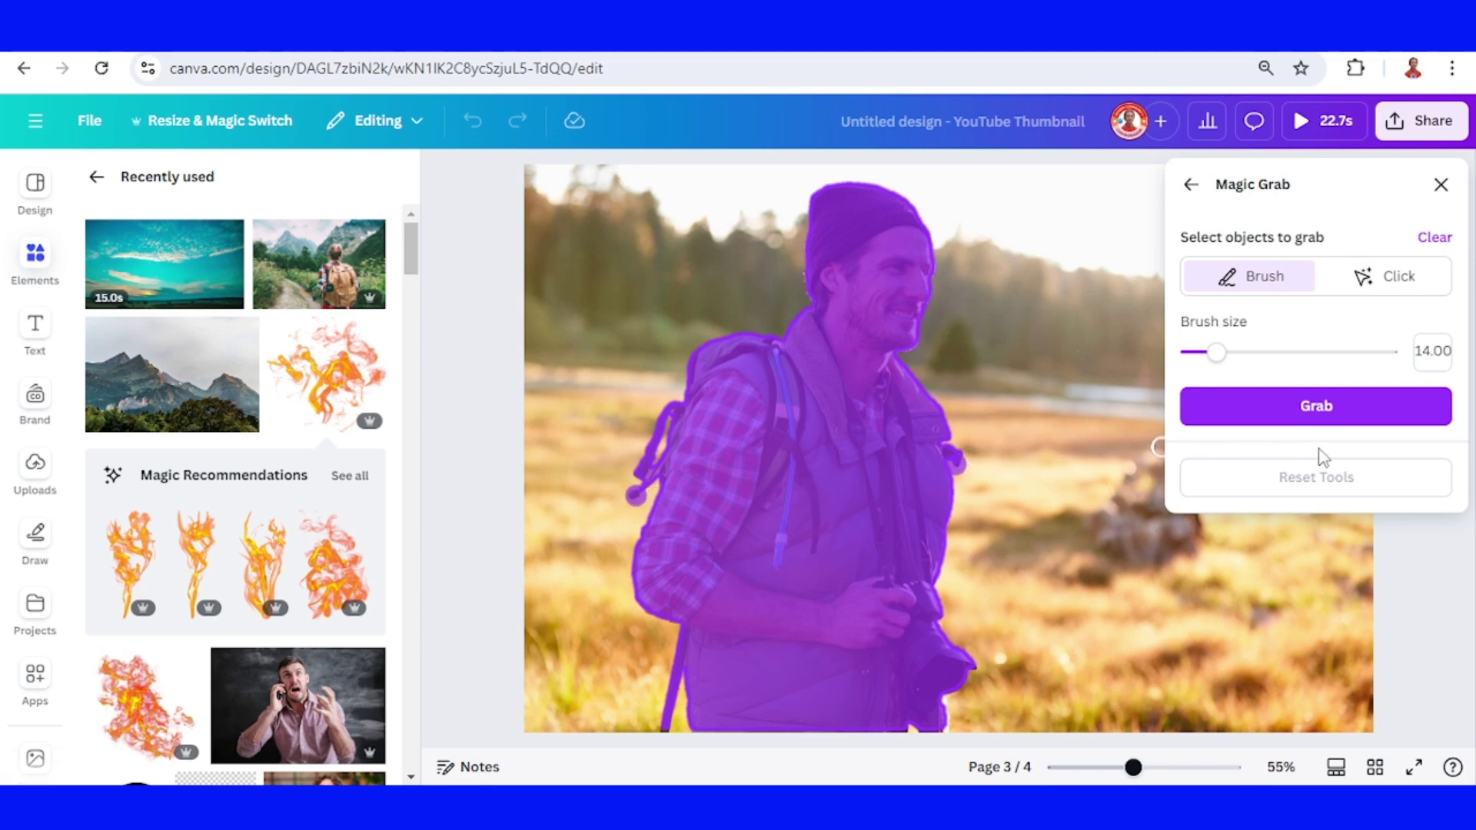
left_click(1313, 411)
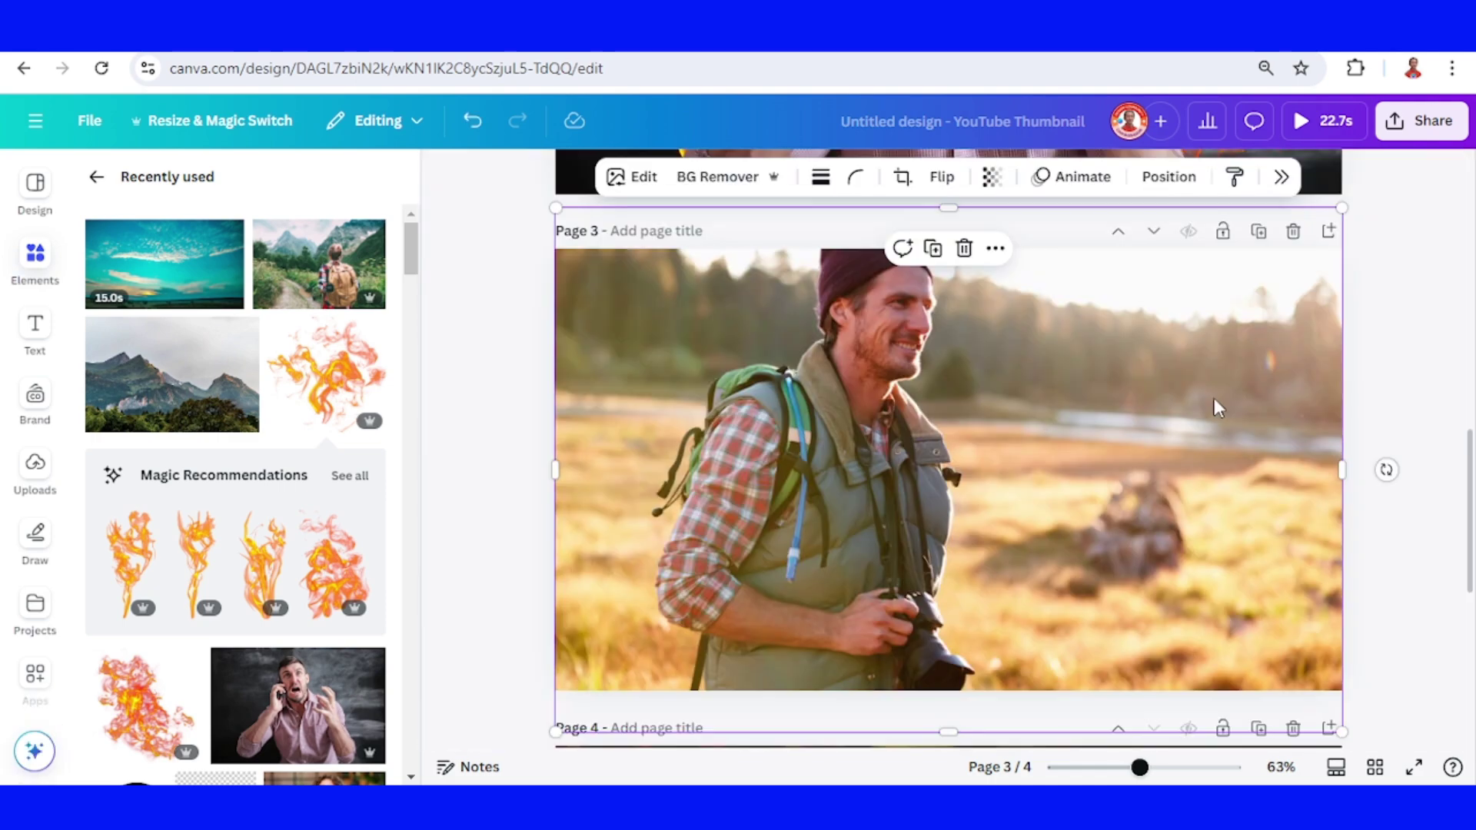
Give the page 3 meadow background the Photo Zoom animation.
left_click(1076, 182)
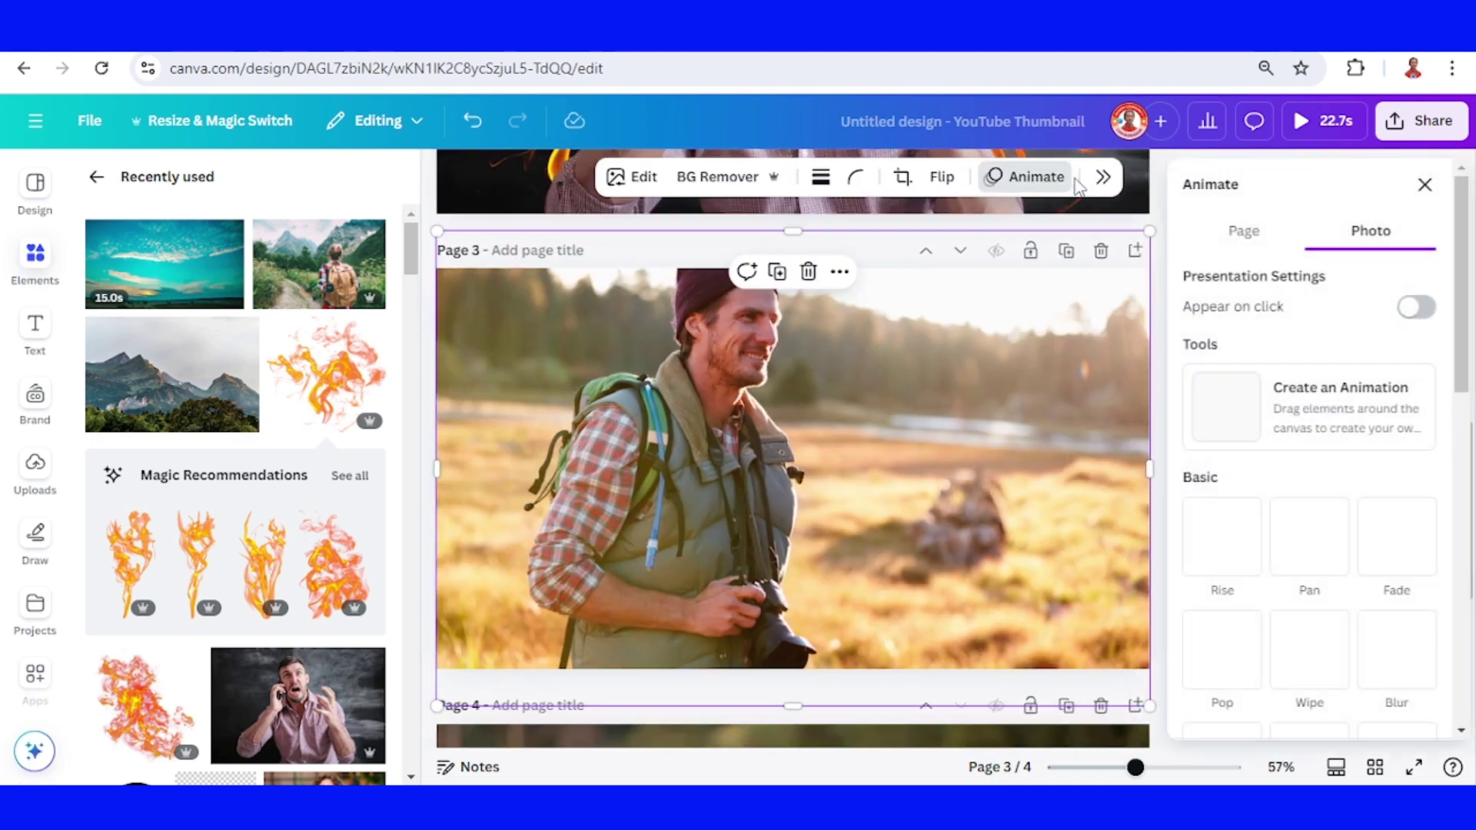
scroll(1377, 539, "down", 5)
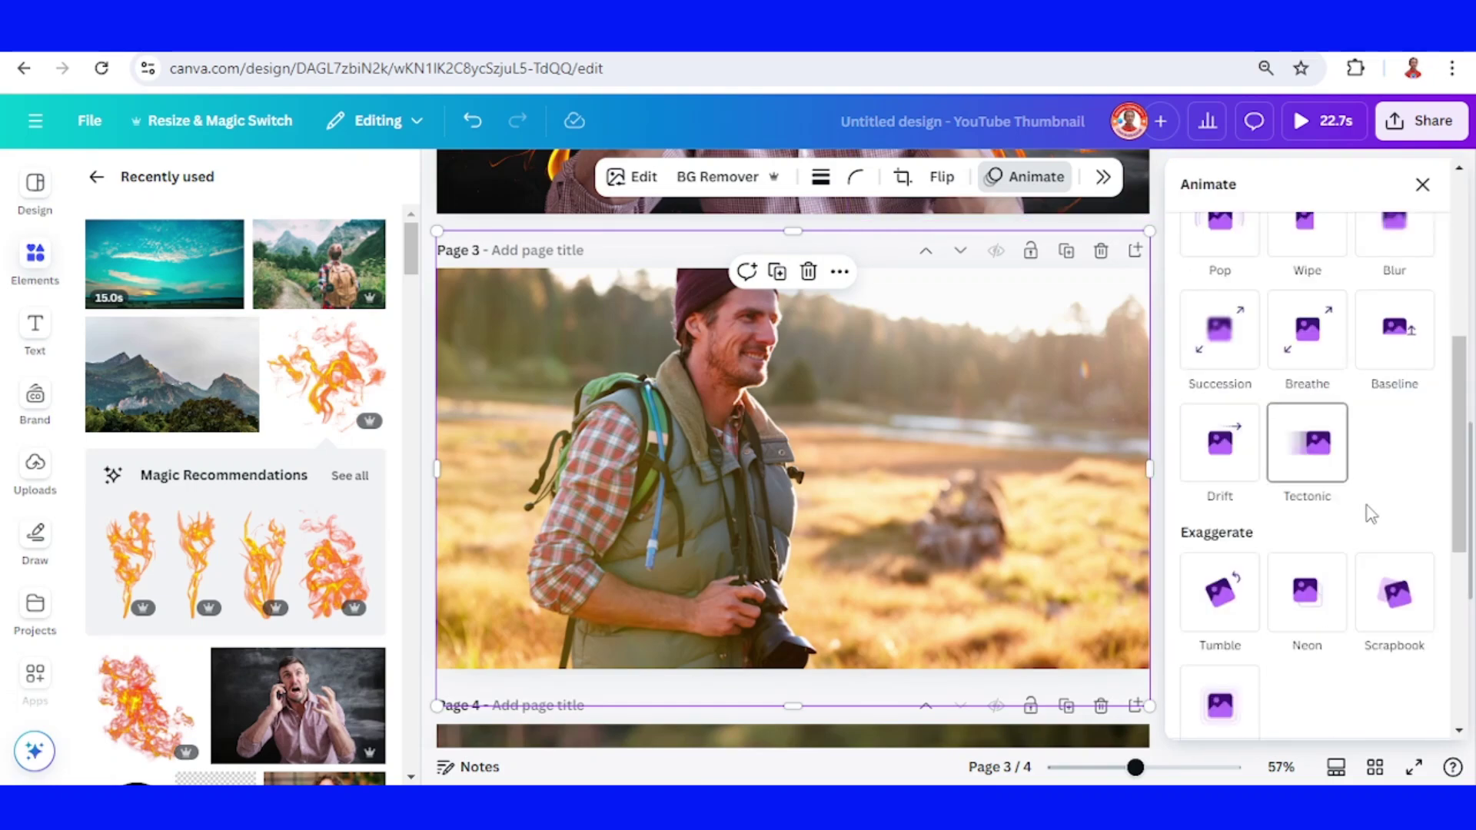
scroll(1376, 508, "down", 6)
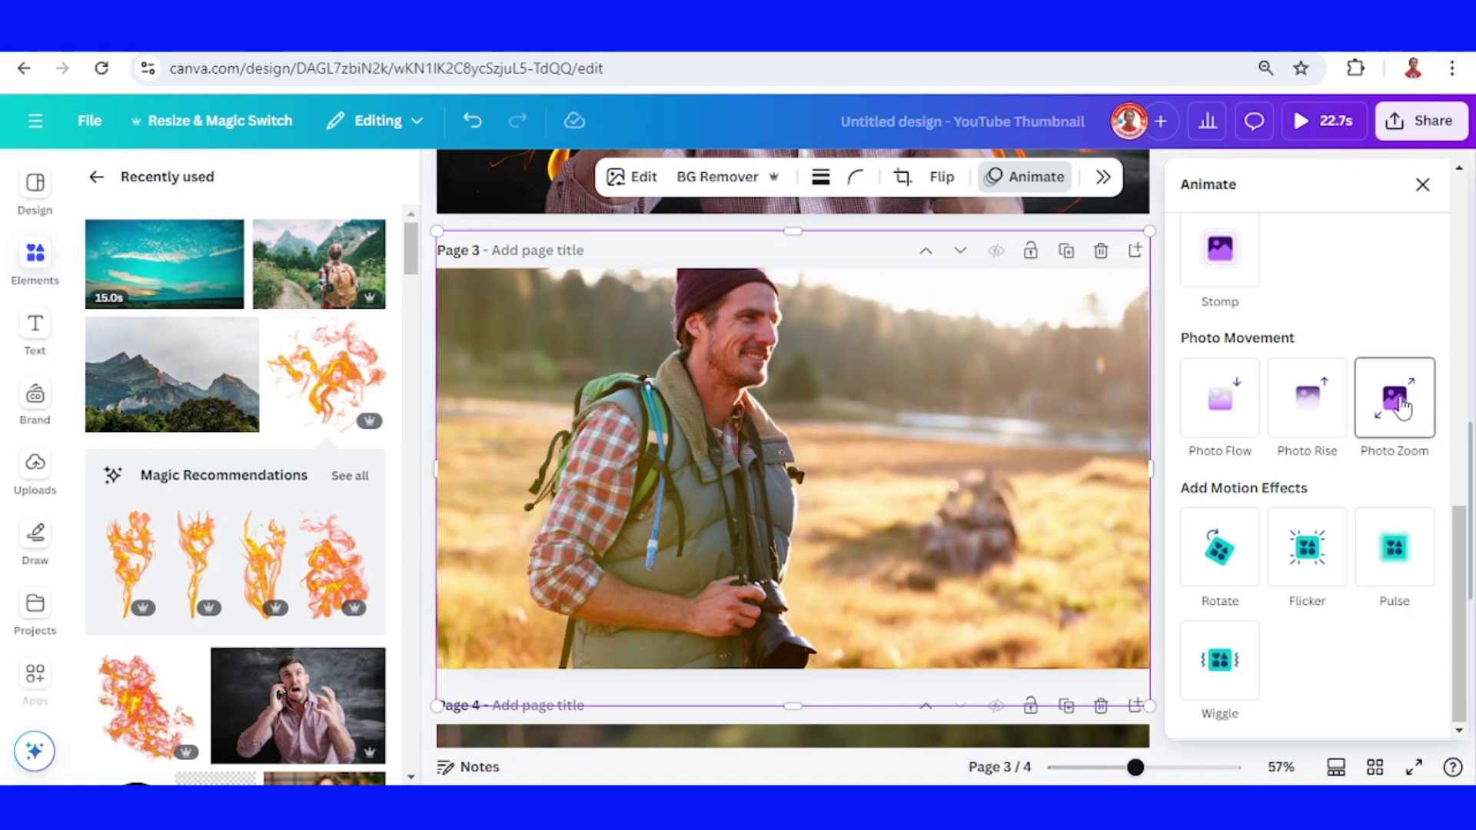
left_click(1401, 406)
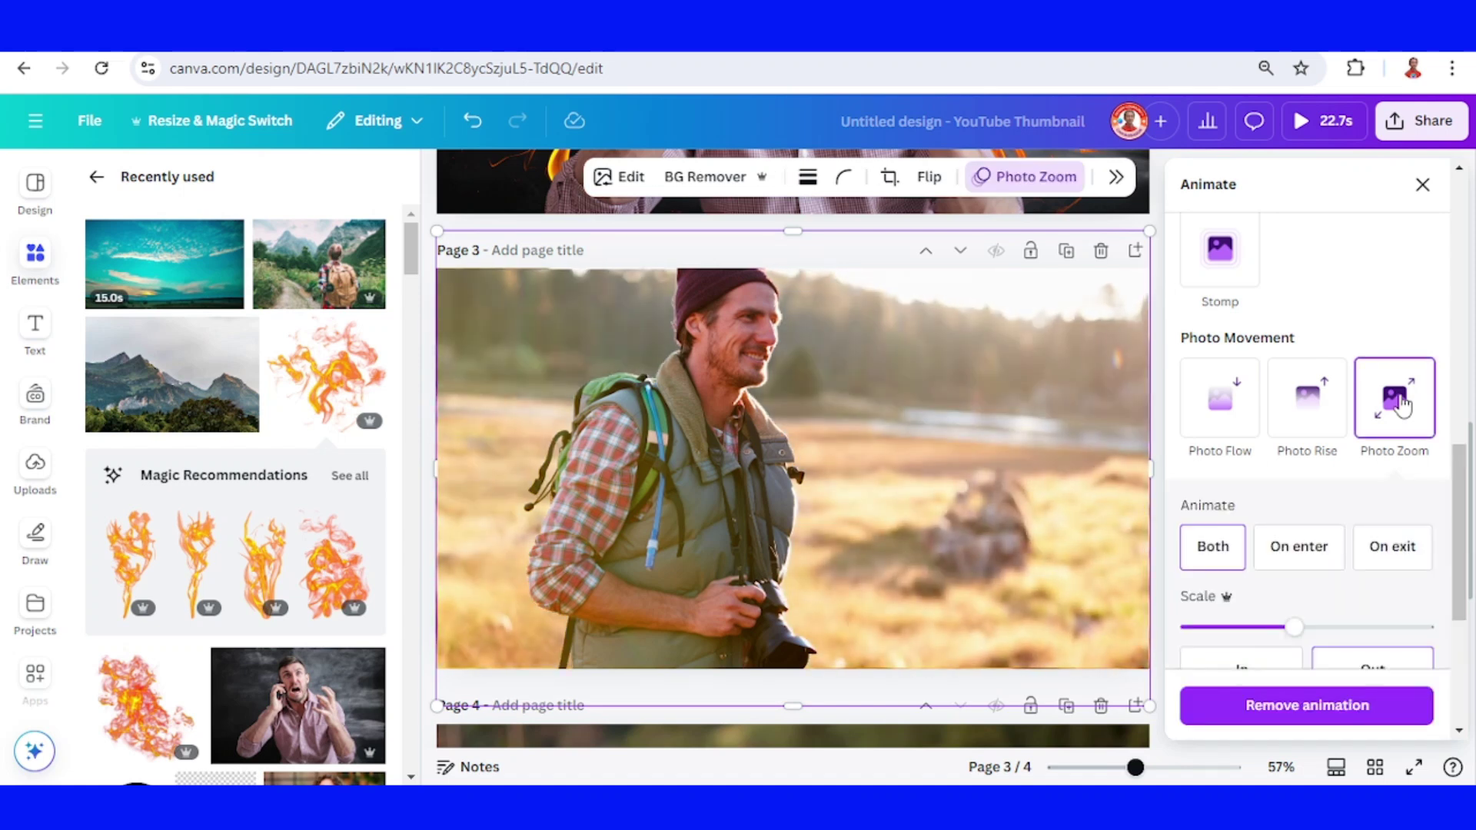
Give the cut-out hiker the Photo Rise animation and close the animation panel.
left_click(707, 464)
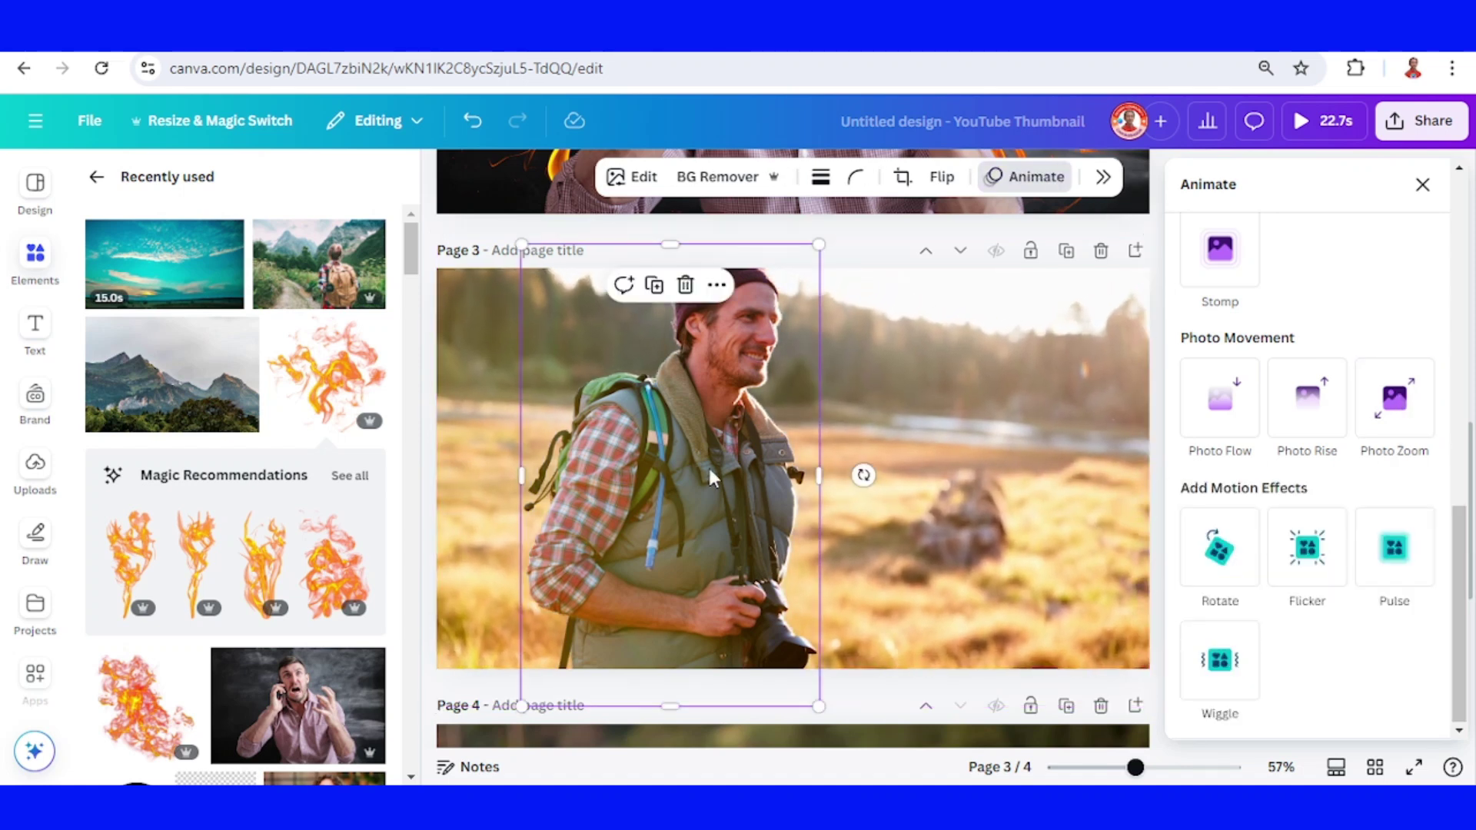
left_click(1303, 409)
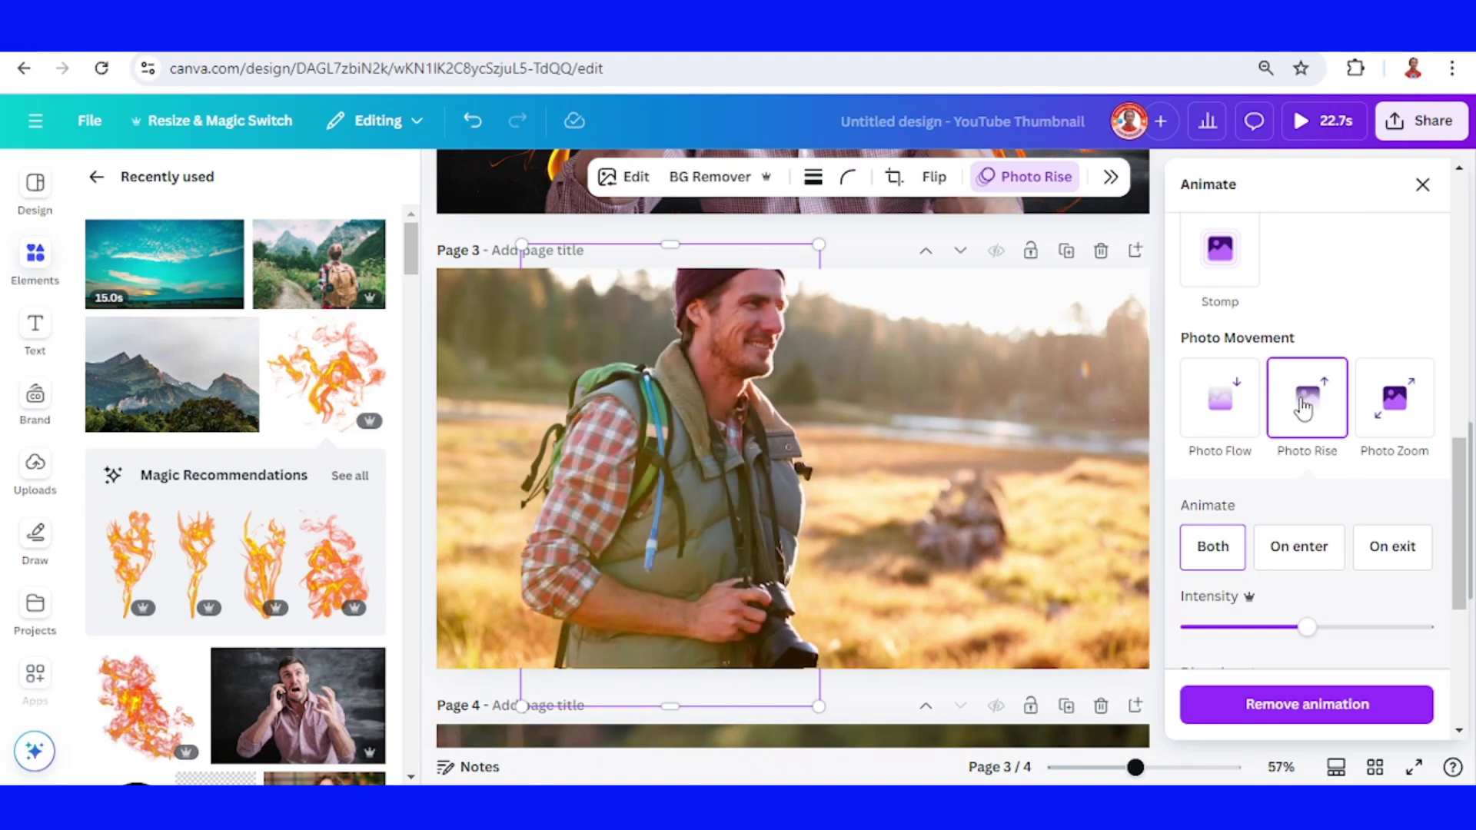
key("Escape")
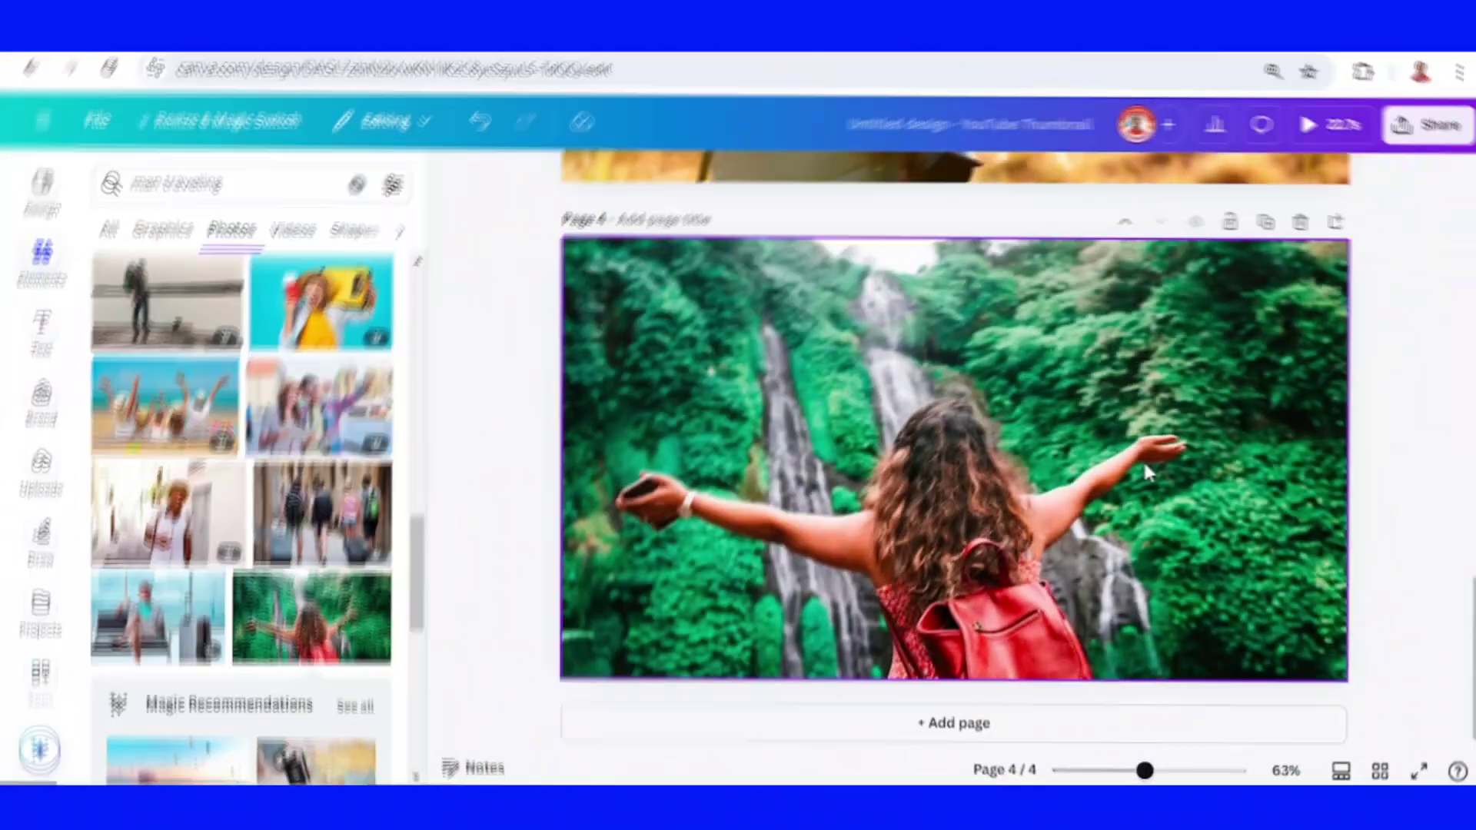
Magic Grab the woman on page 4, brushing in her red backpack at size 52.
left_click(1136, 455)
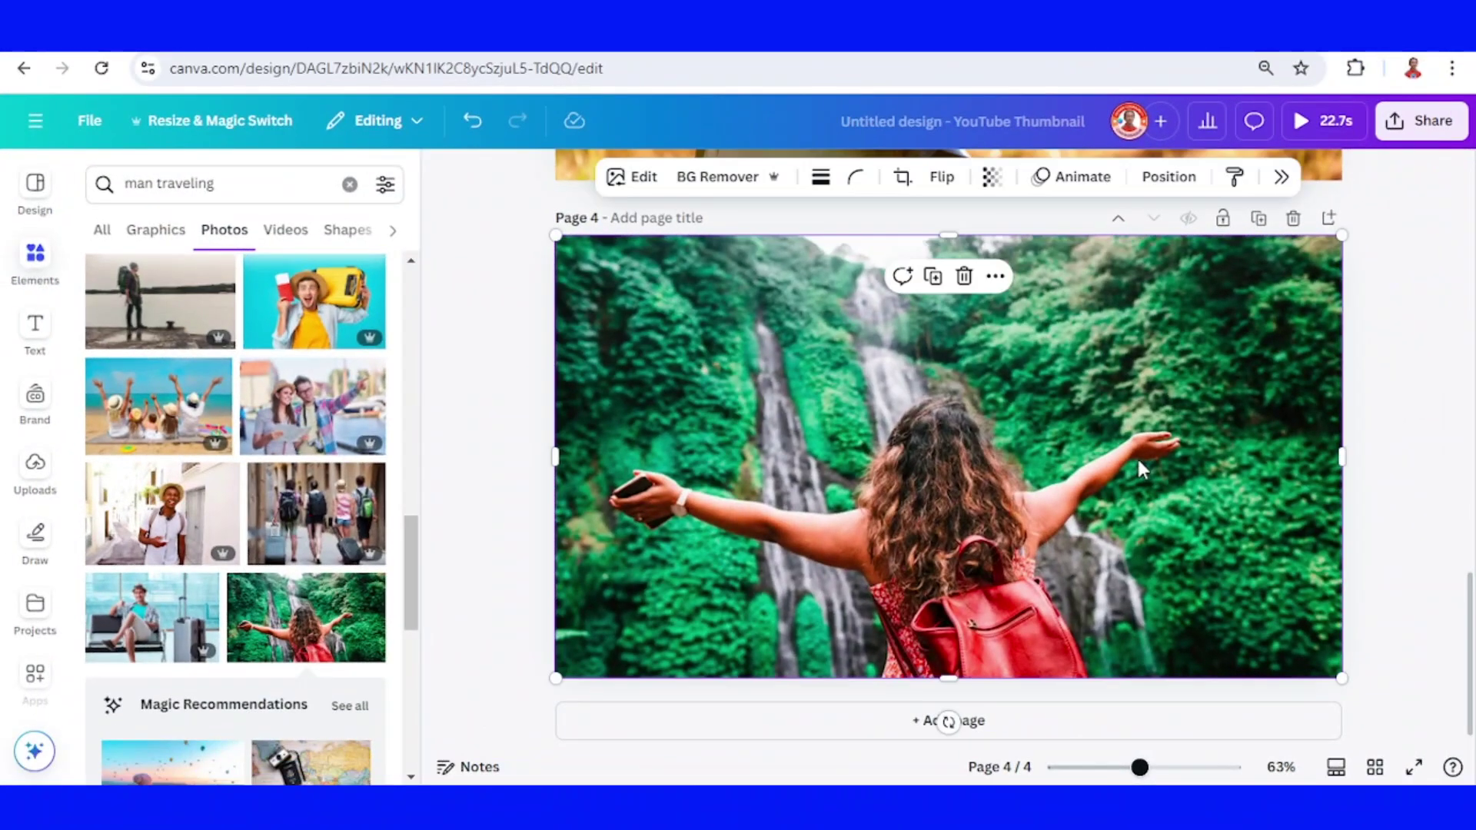
left_click(643, 178)
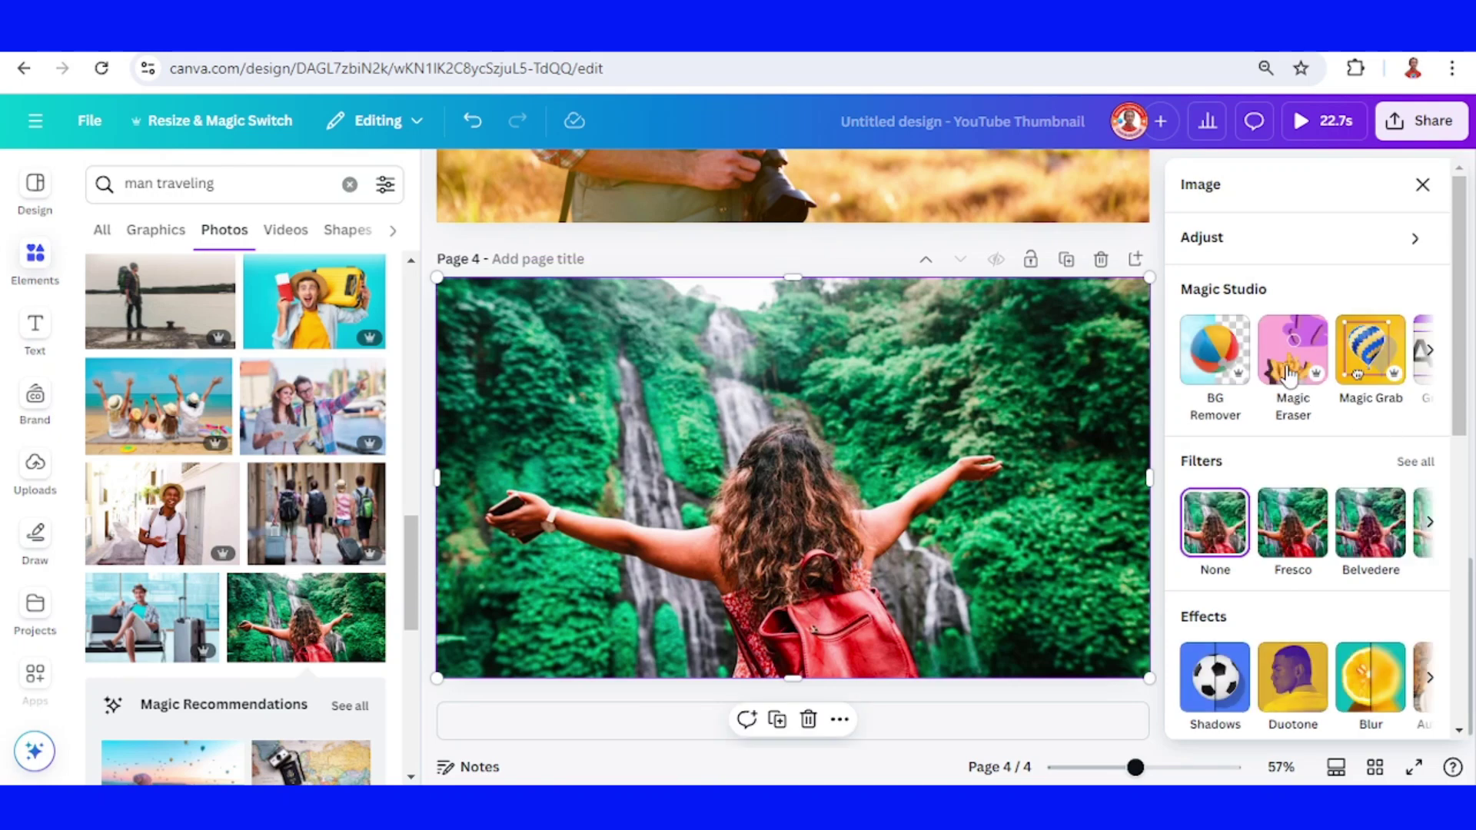
left_click(1358, 375)
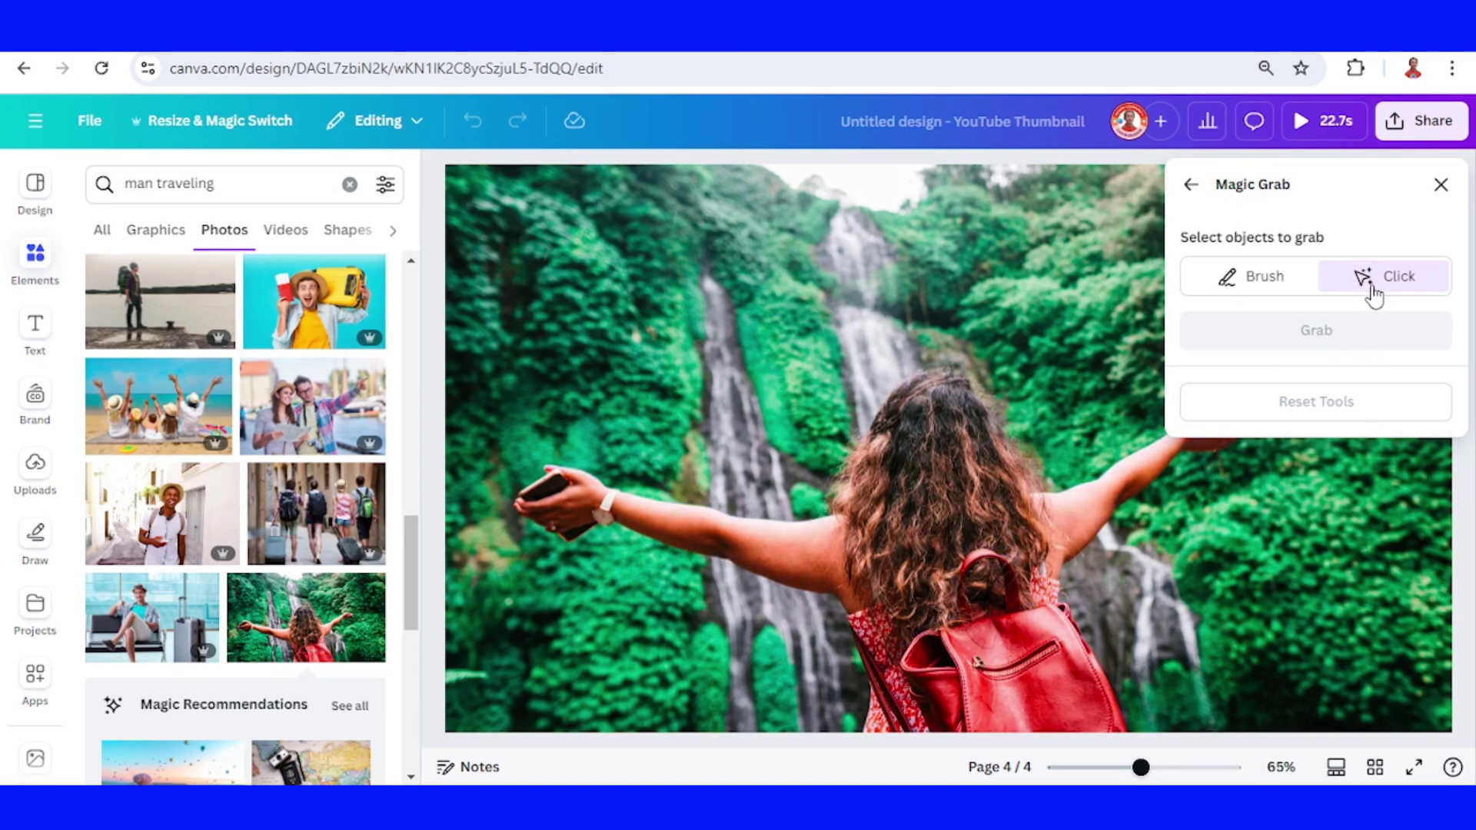
left_click(992, 555)
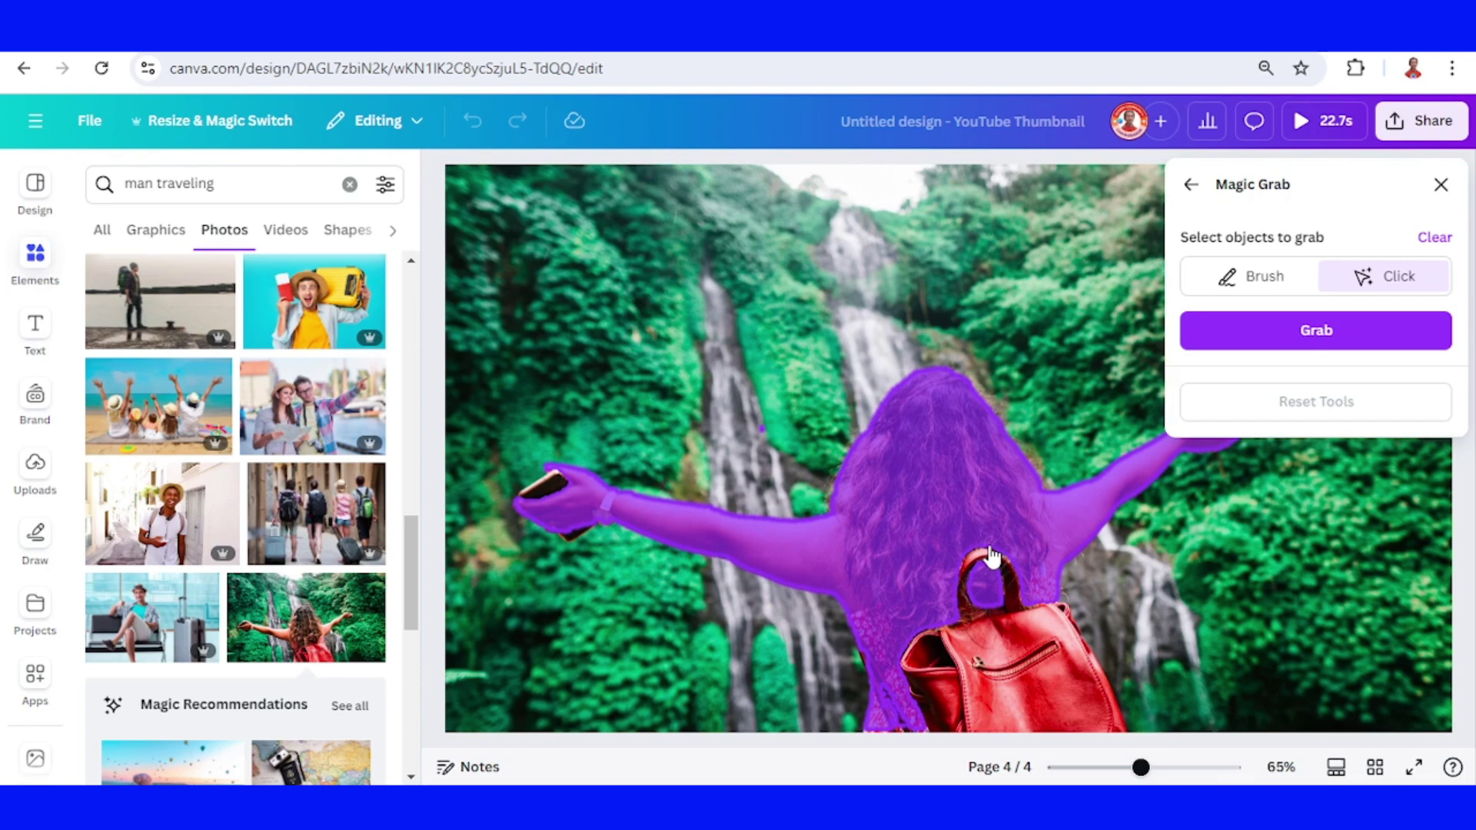
left_click(1254, 282)
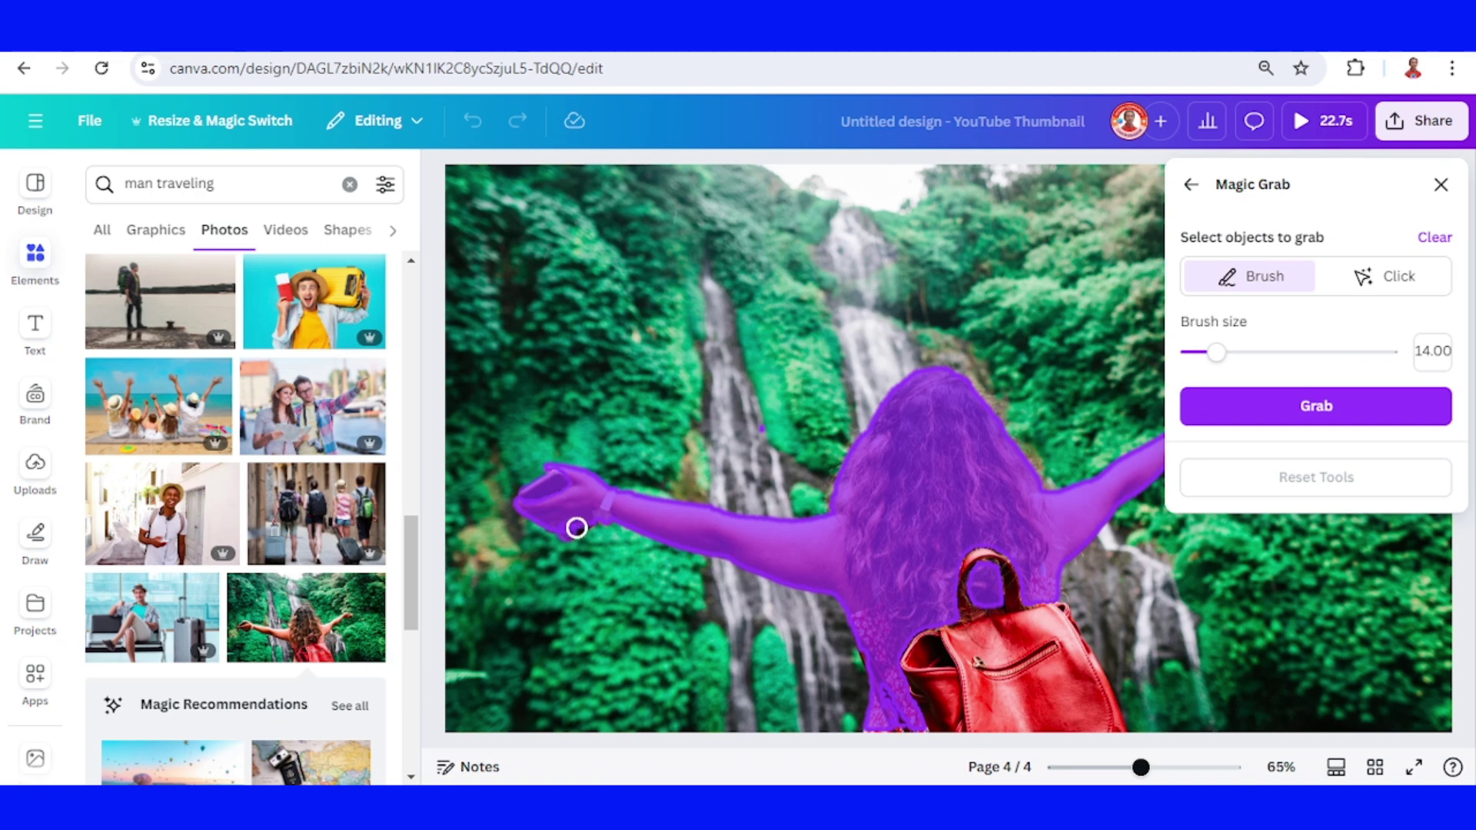
left_click_drag(1216, 352, 1291, 352)
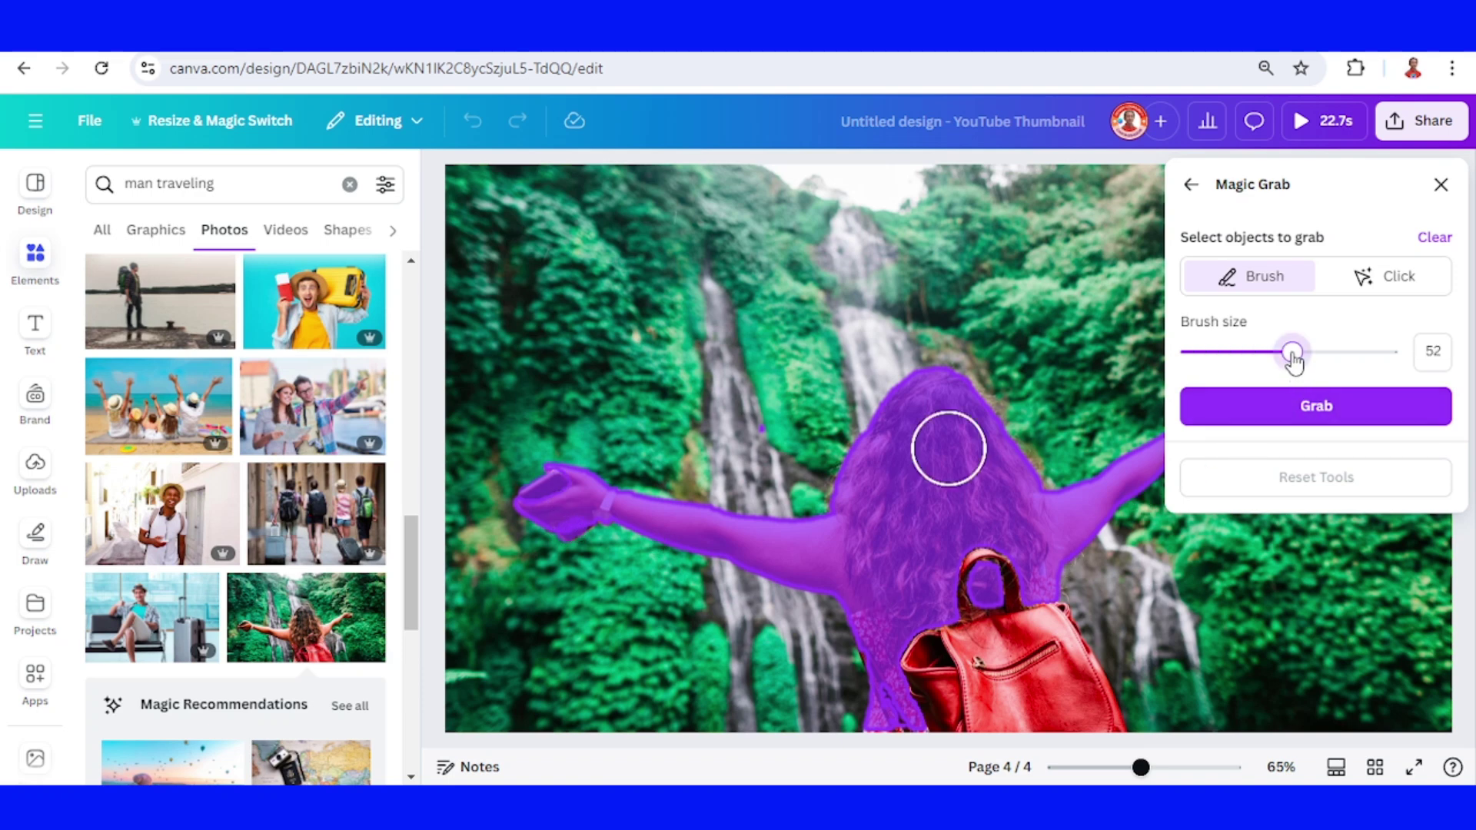
mouse_move(985, 596)
left_mouse_down()
mouse_move(1051, 641)
mouse_move(1042, 630)
mouse_move(1101, 756)
mouse_move(954, 648)
mouse_move(906, 642)
mouse_move(931, 672)
mouse_move(897, 651)
mouse_move(915, 701)
mouse_move(1018, 686)
mouse_move(942, 708)
left_mouse_up()
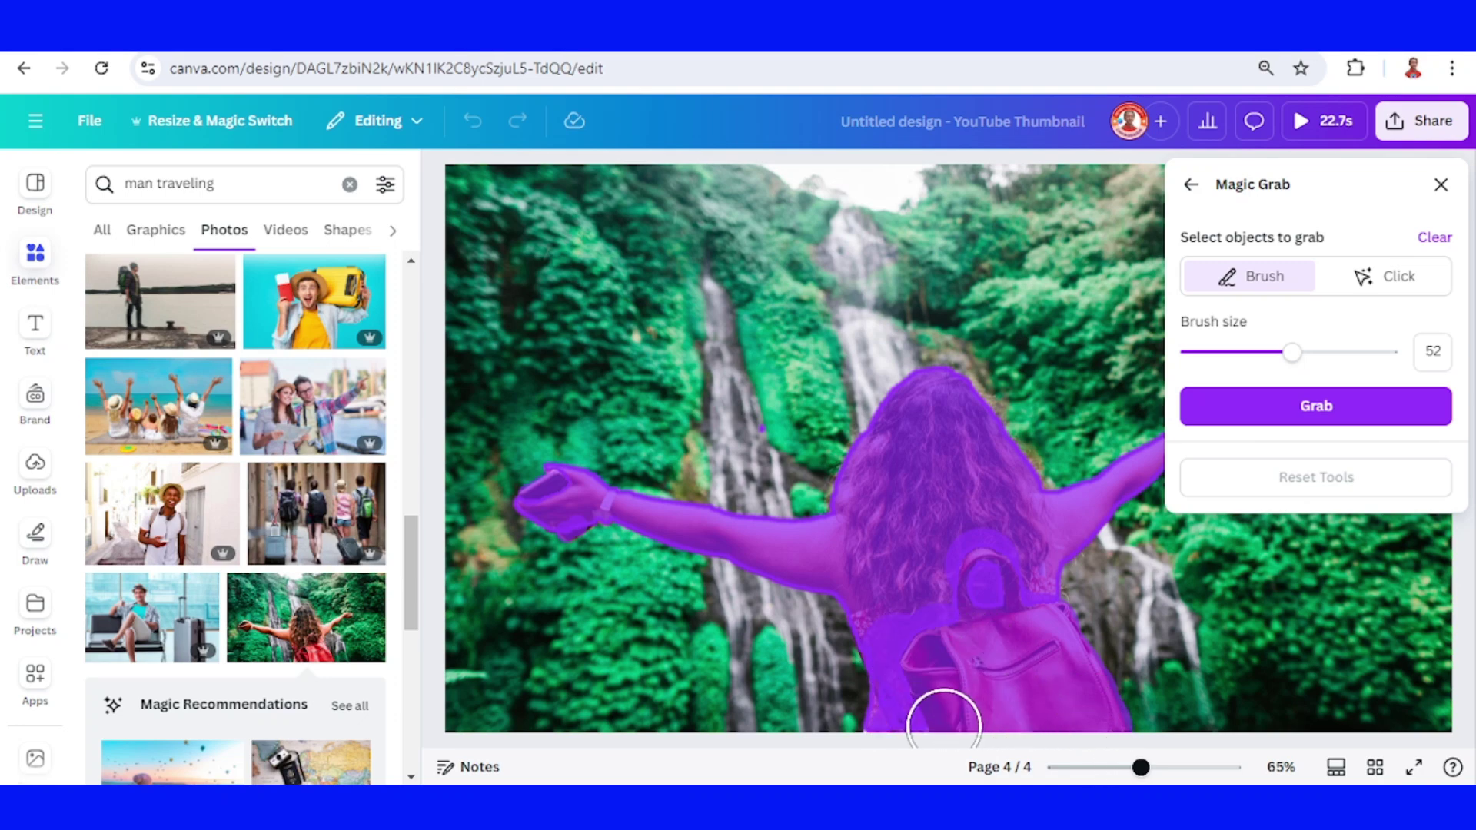
left_click(1338, 407)
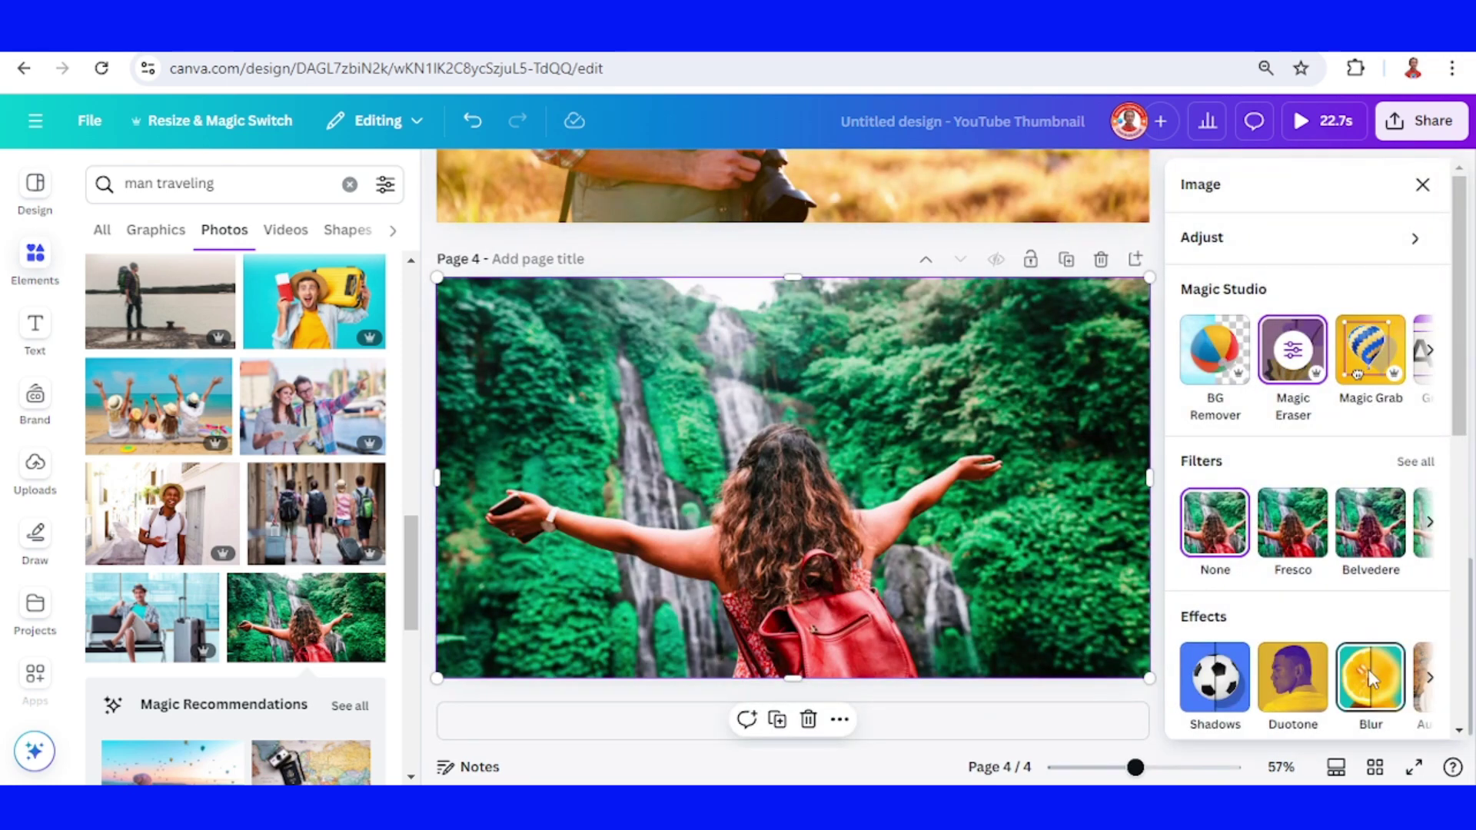
Apply a whole-image blur at intensity 53 to the waterfall background.
left_click(1368, 670)
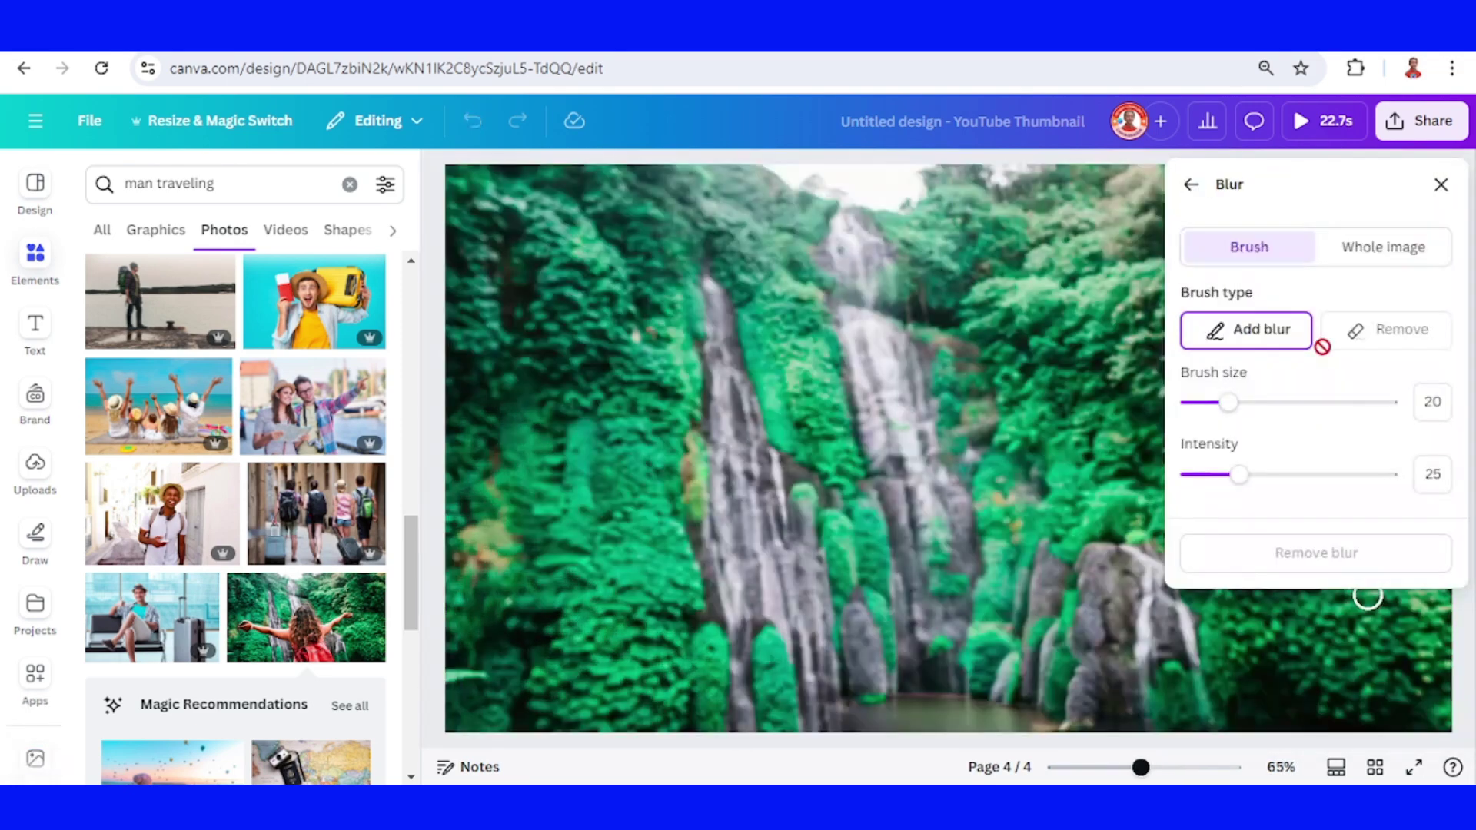
left_click(1382, 252)
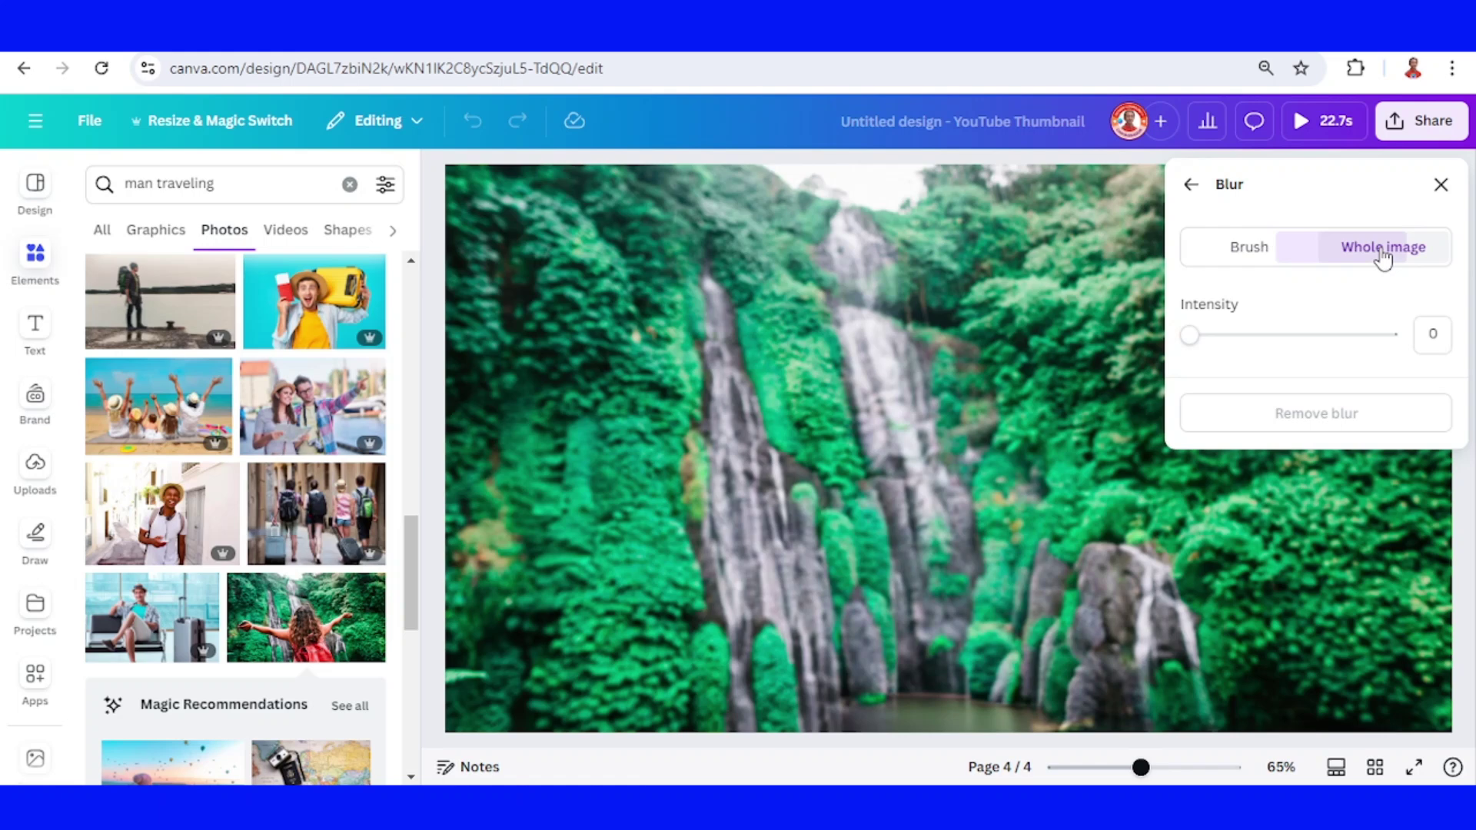
left_click(1291, 348)
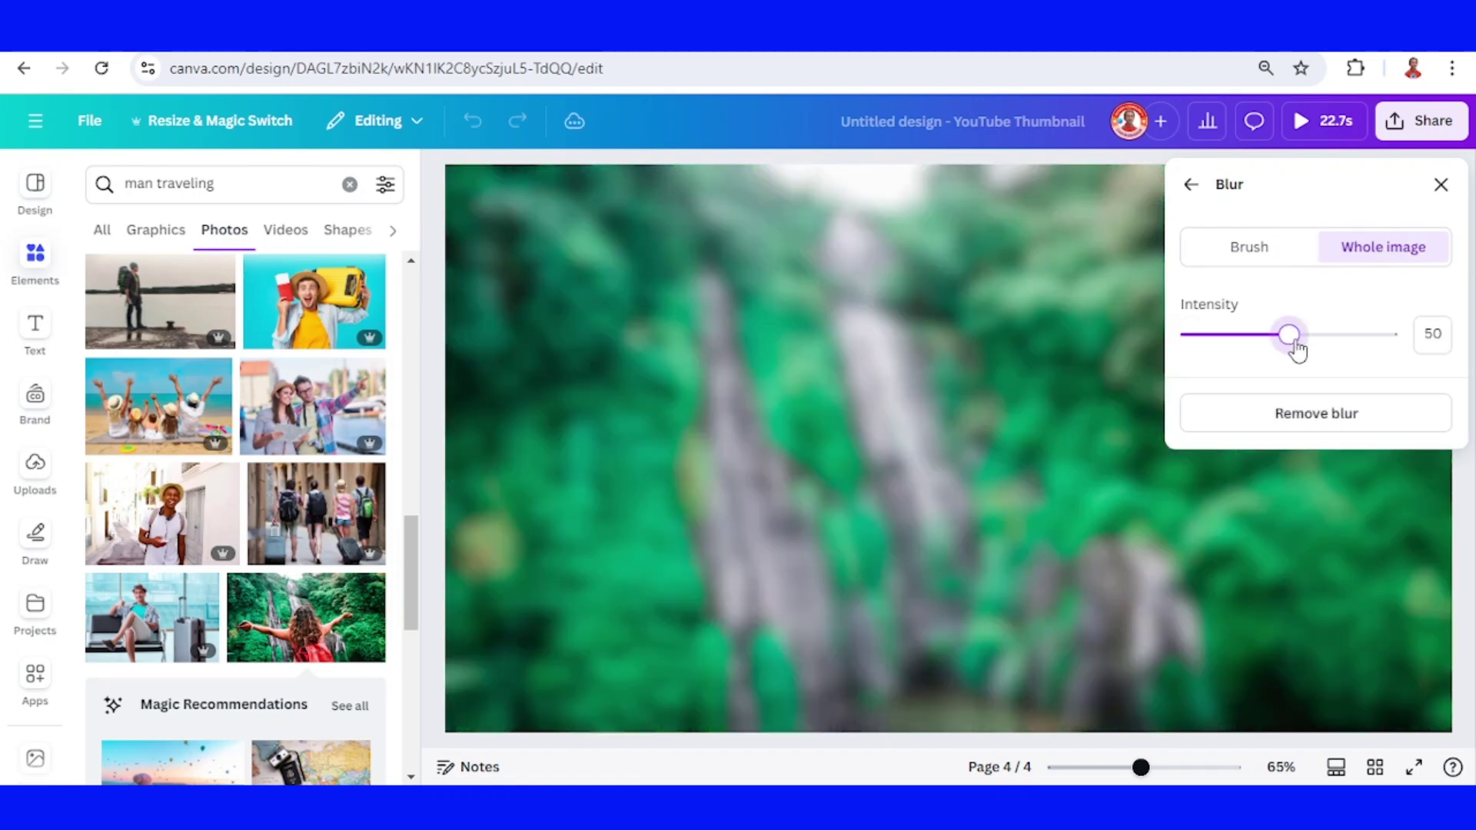
left_click(1440, 187)
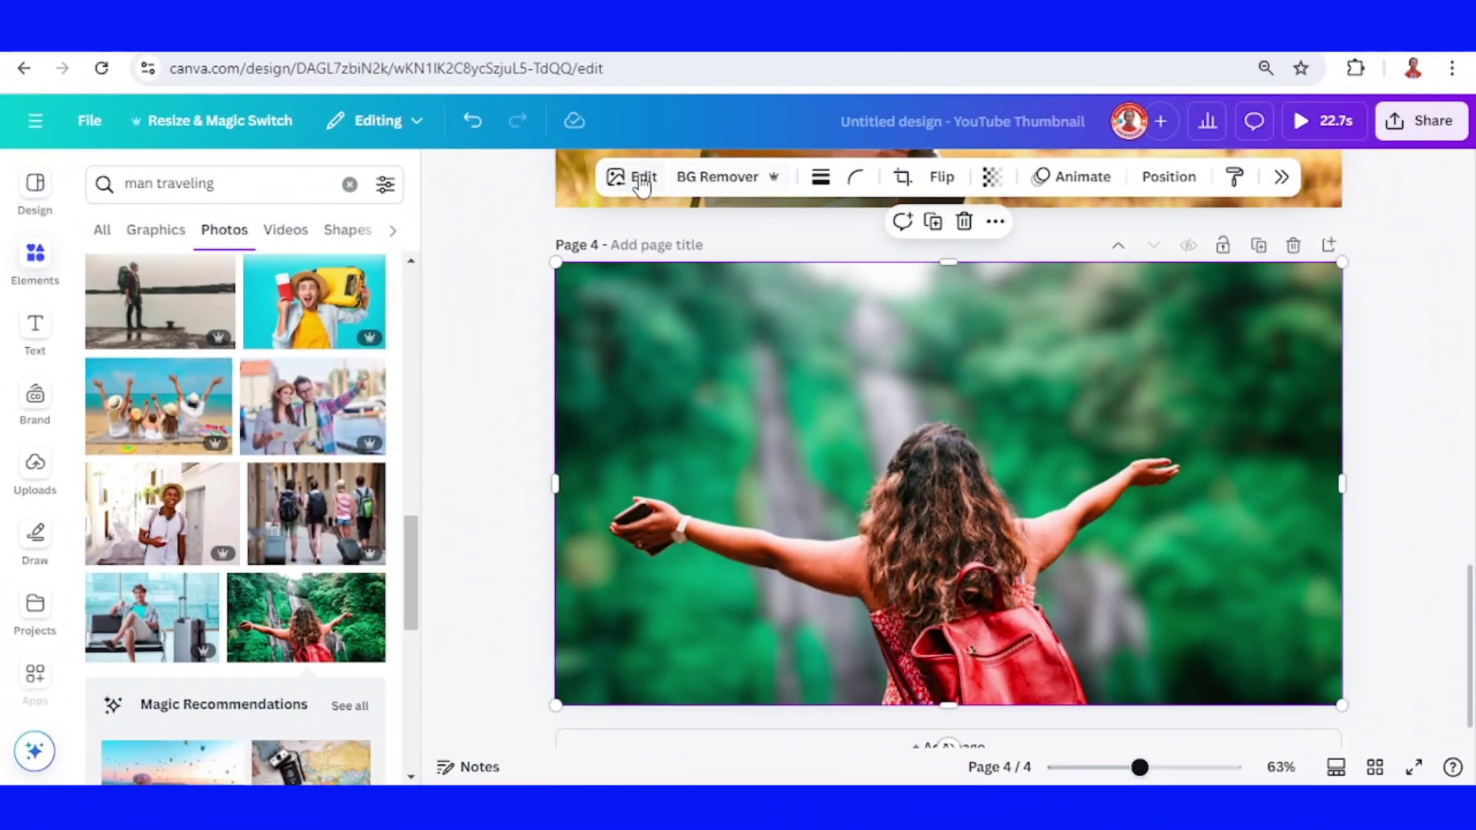
Drop the blurred waterfall background's saturation to -100, making it black-and-white behind the colourful woman.
left_click(642, 178)
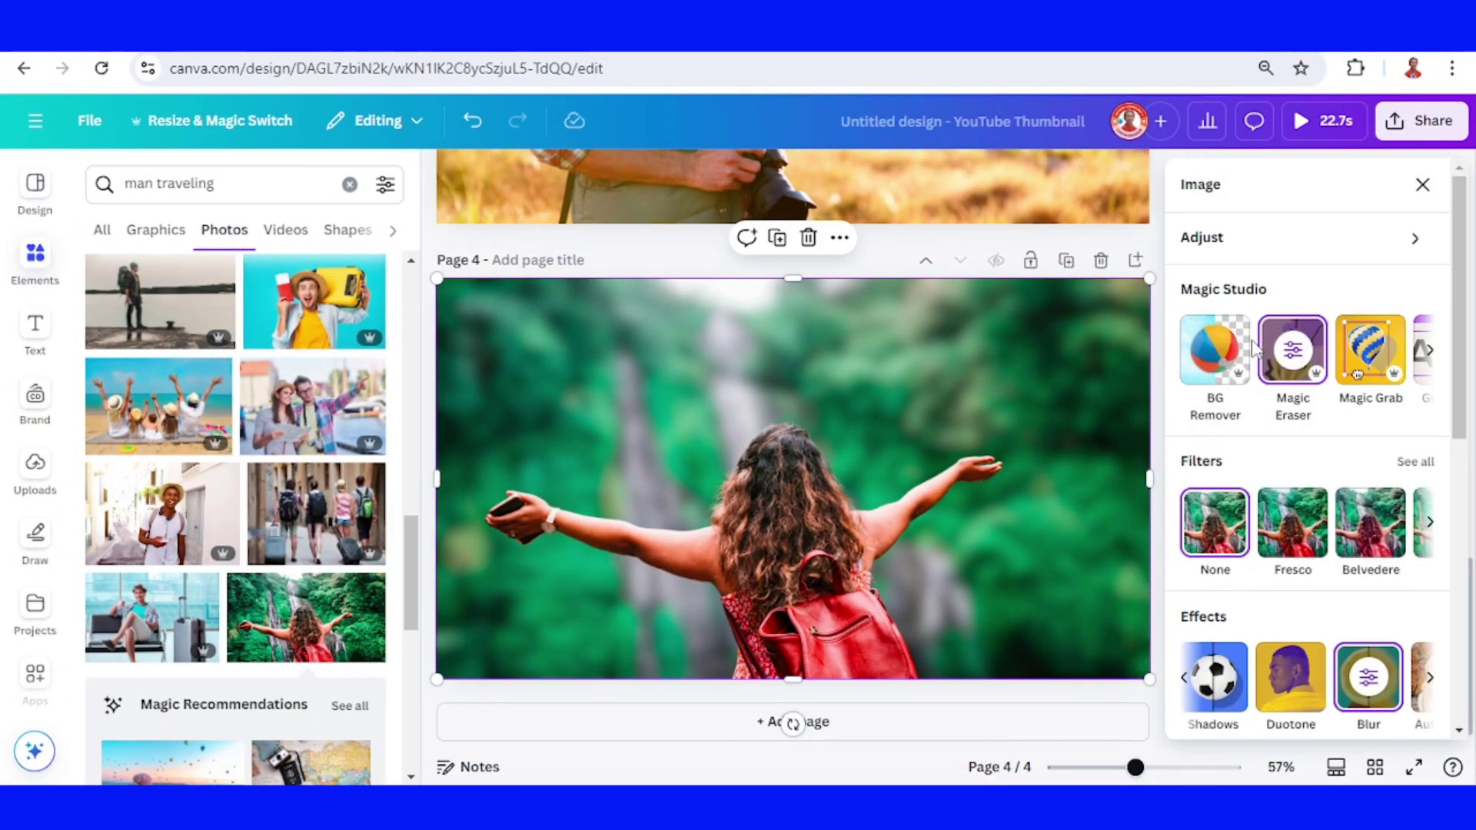
left_click(1261, 238)
scroll(1294, 477, "down", 8)
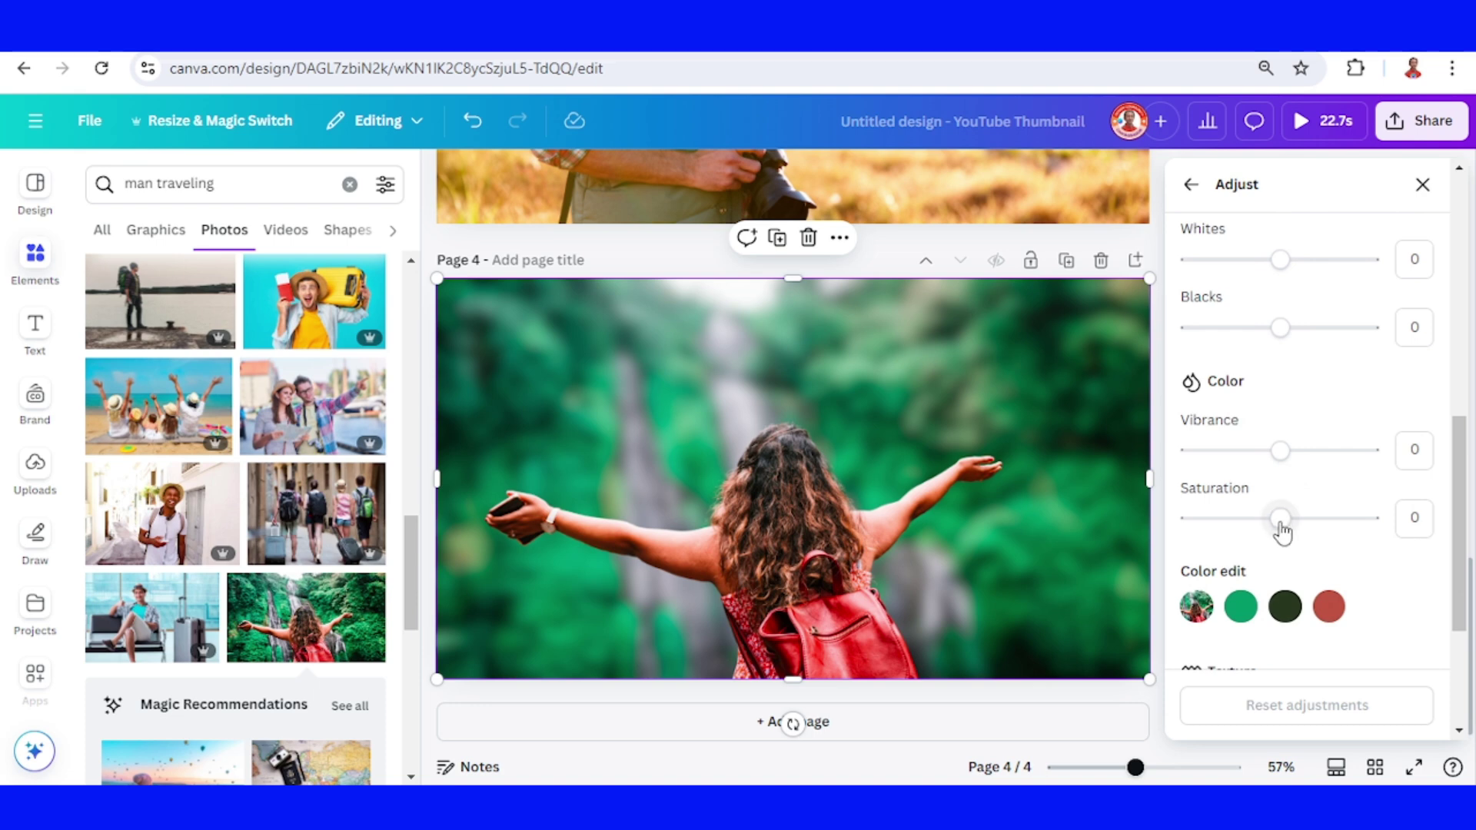
left_click_drag(1280, 523, 1167, 531)
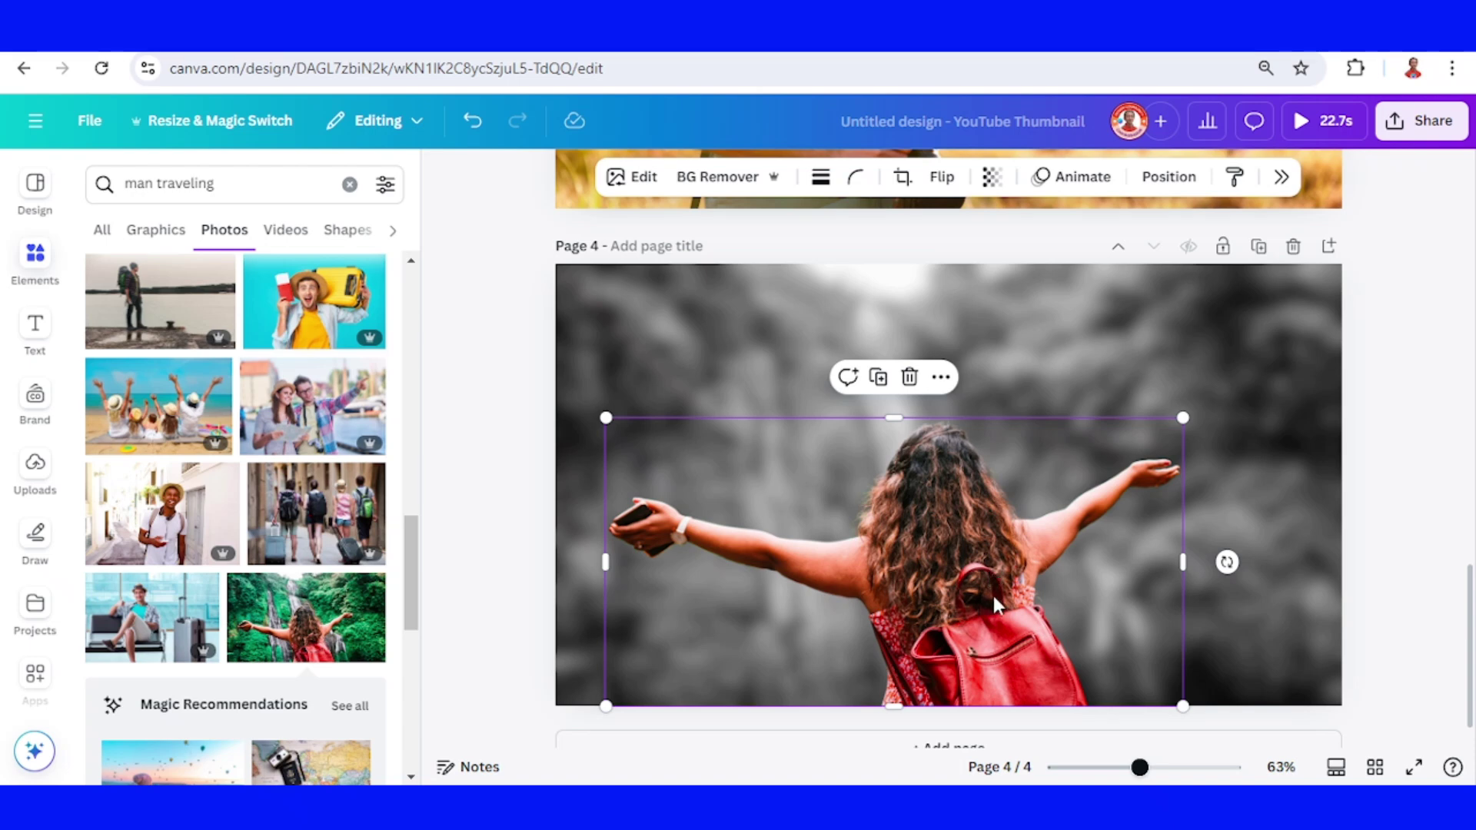
Add a bright yellow #EEFA10 Outline shadow to the woman cutout, thinned from 25 to size 8.
left_click(629, 176)
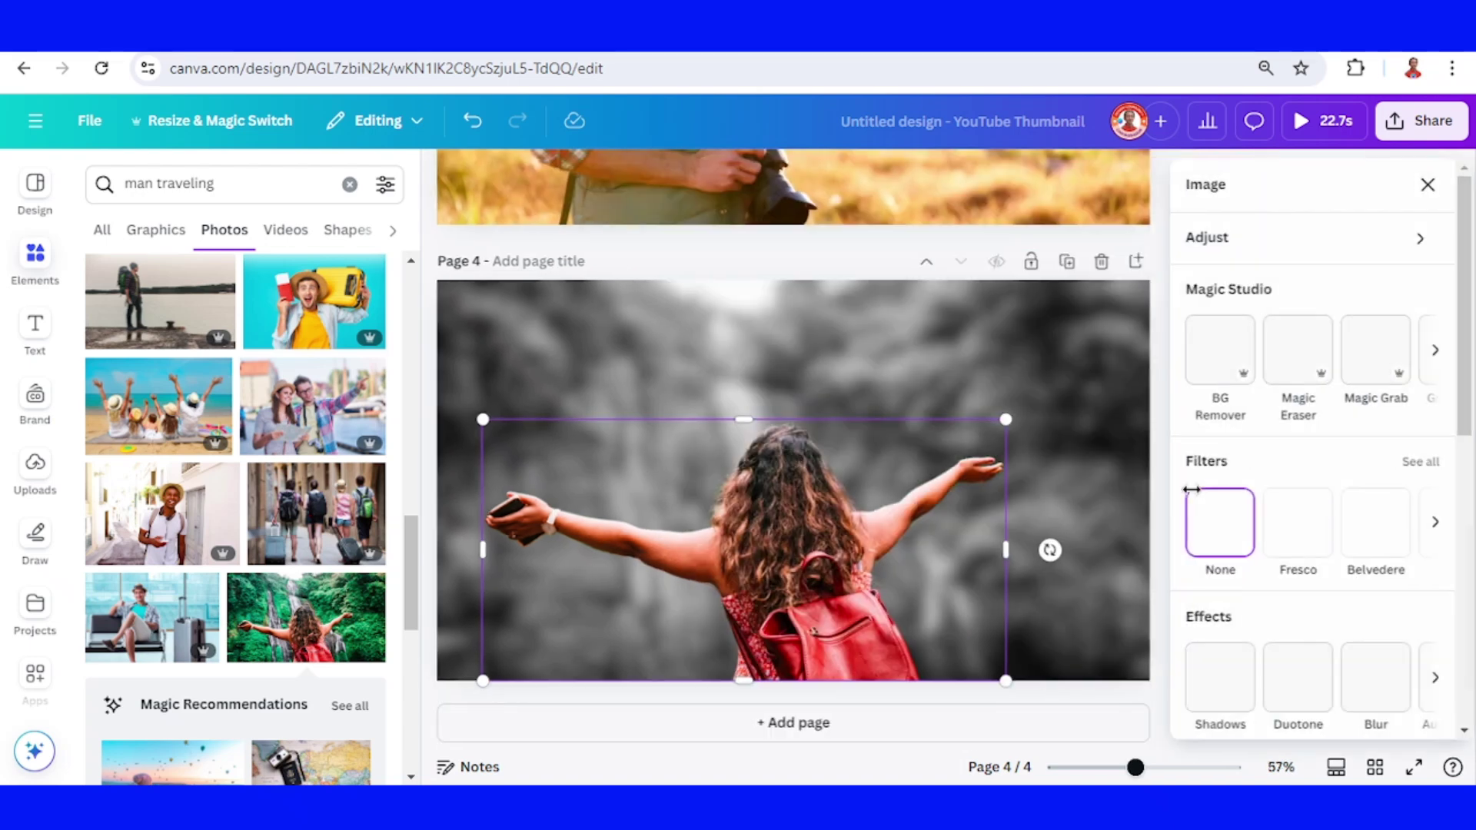
scroll(1245, 588, "down", 2)
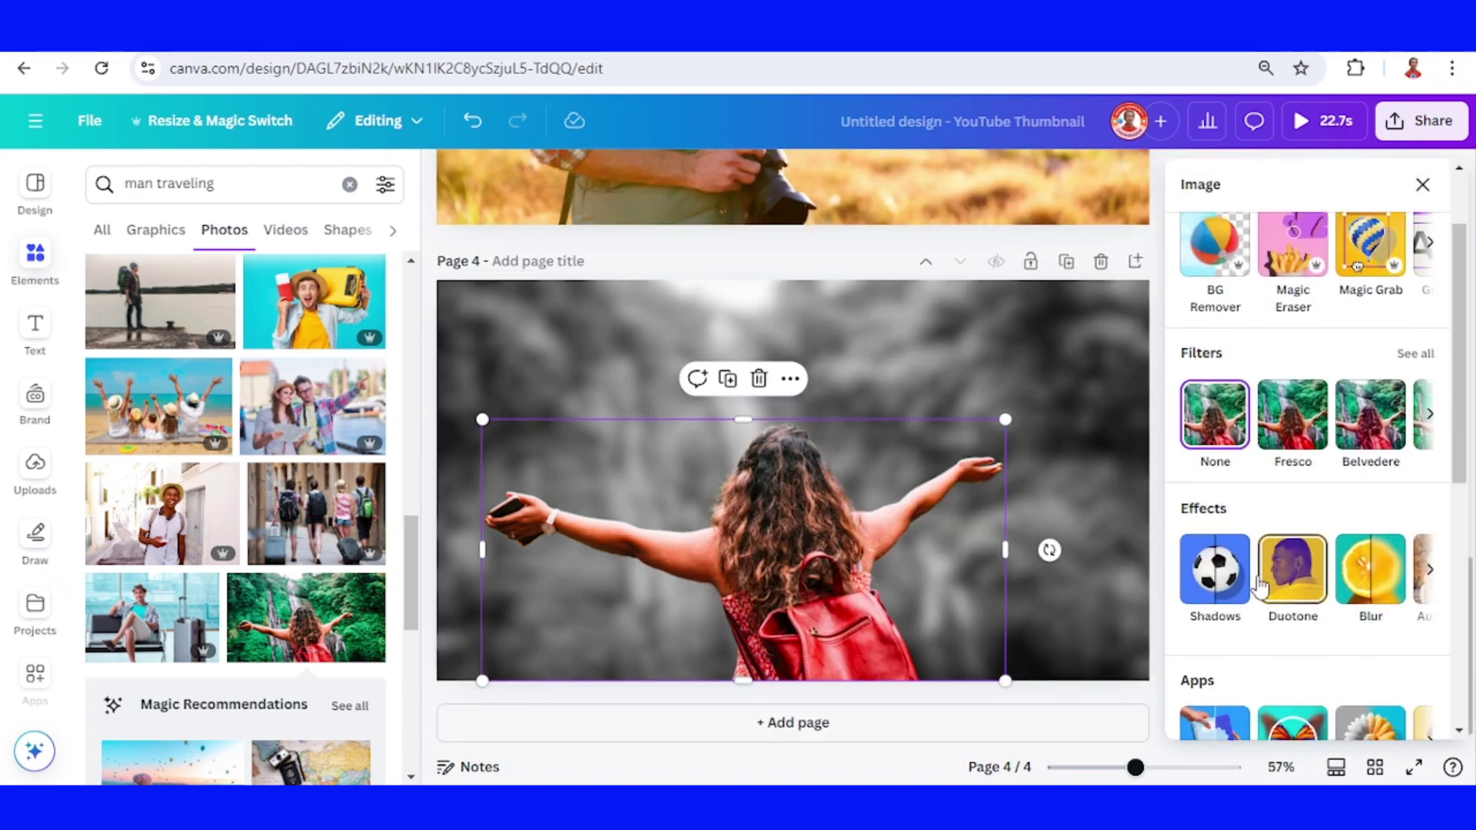
left_click(1214, 592)
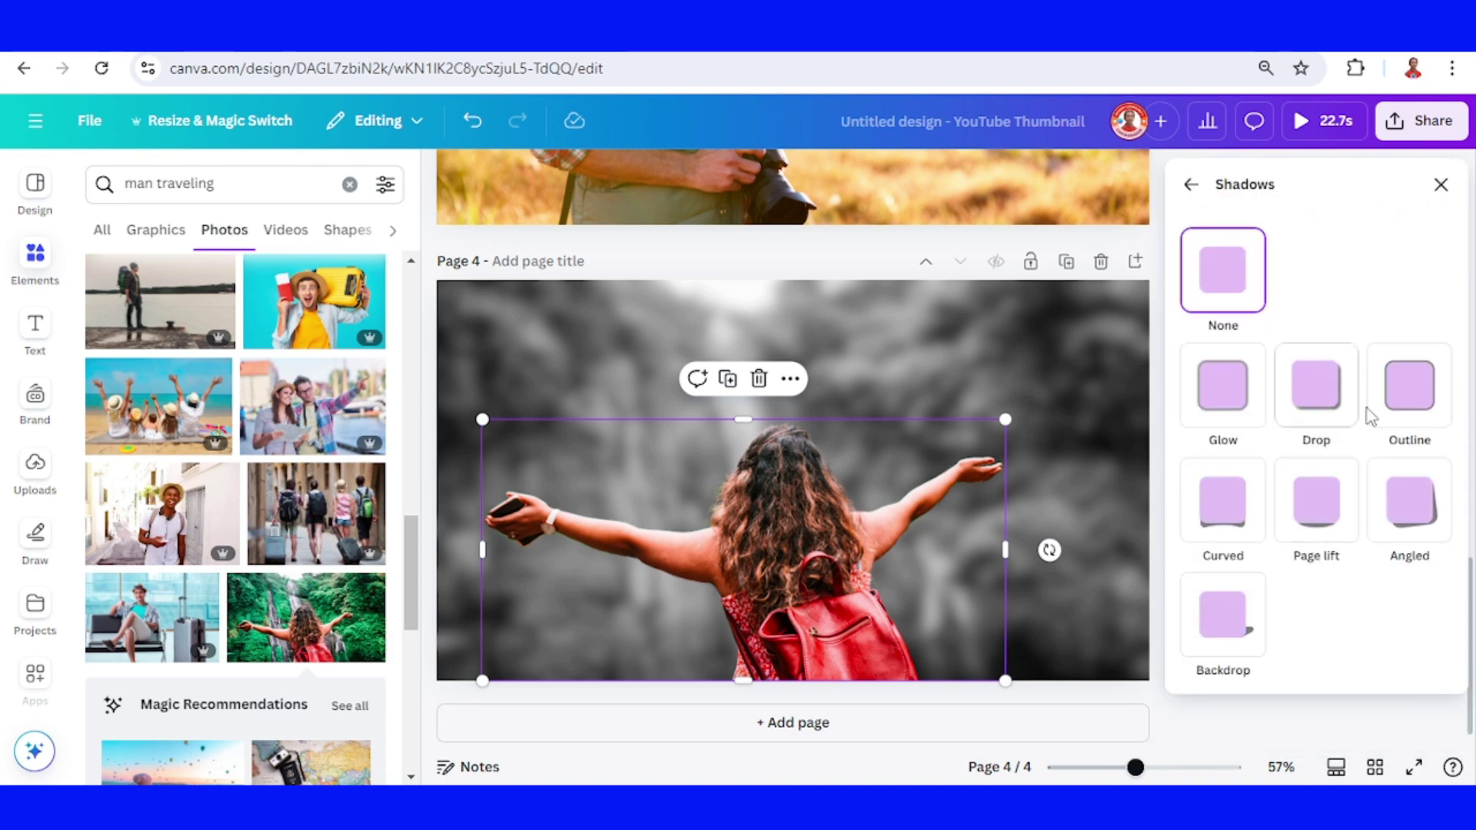
left_click(1413, 397)
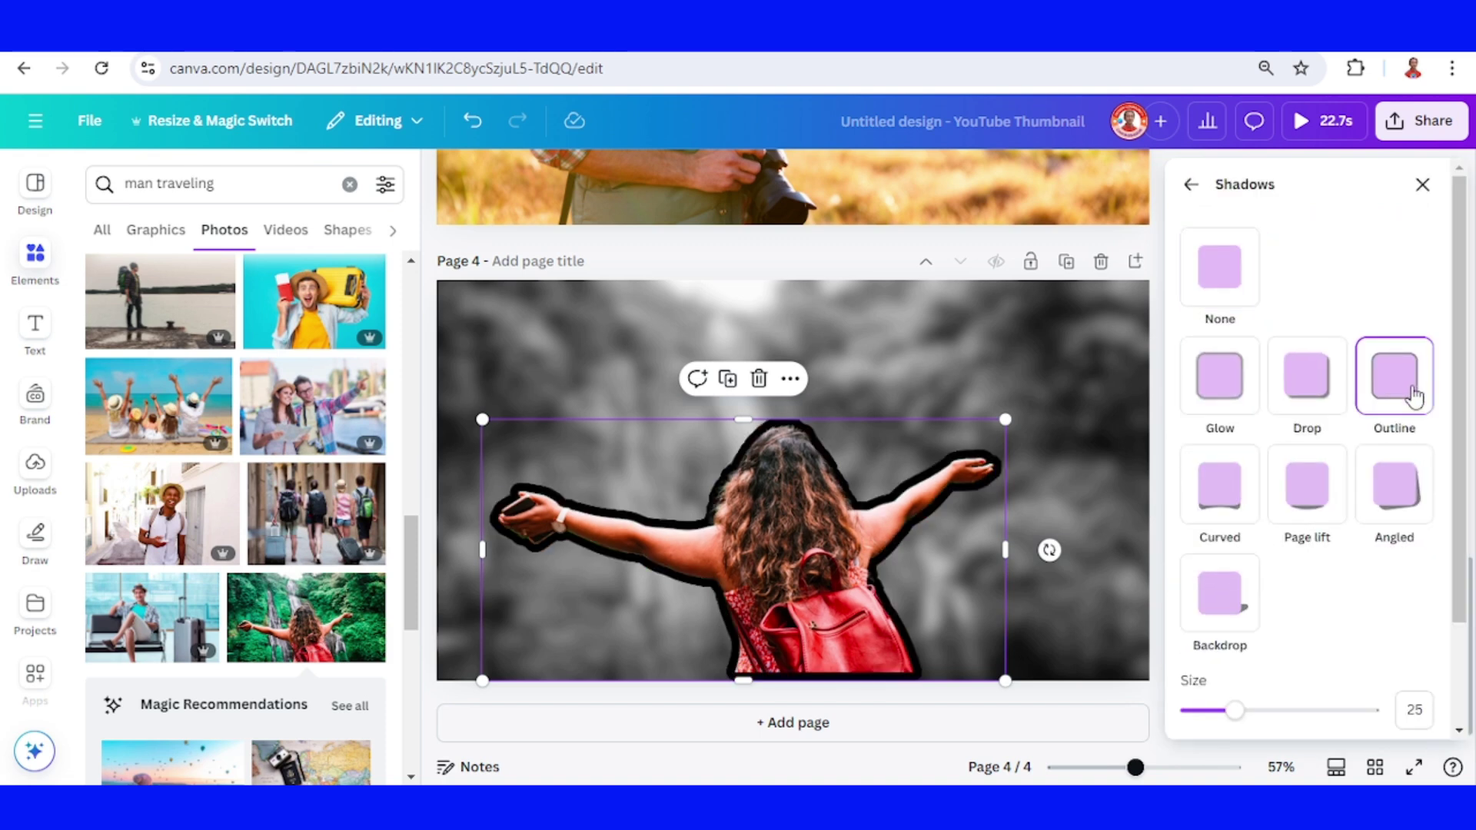
scroll(1338, 500, "down", 2)
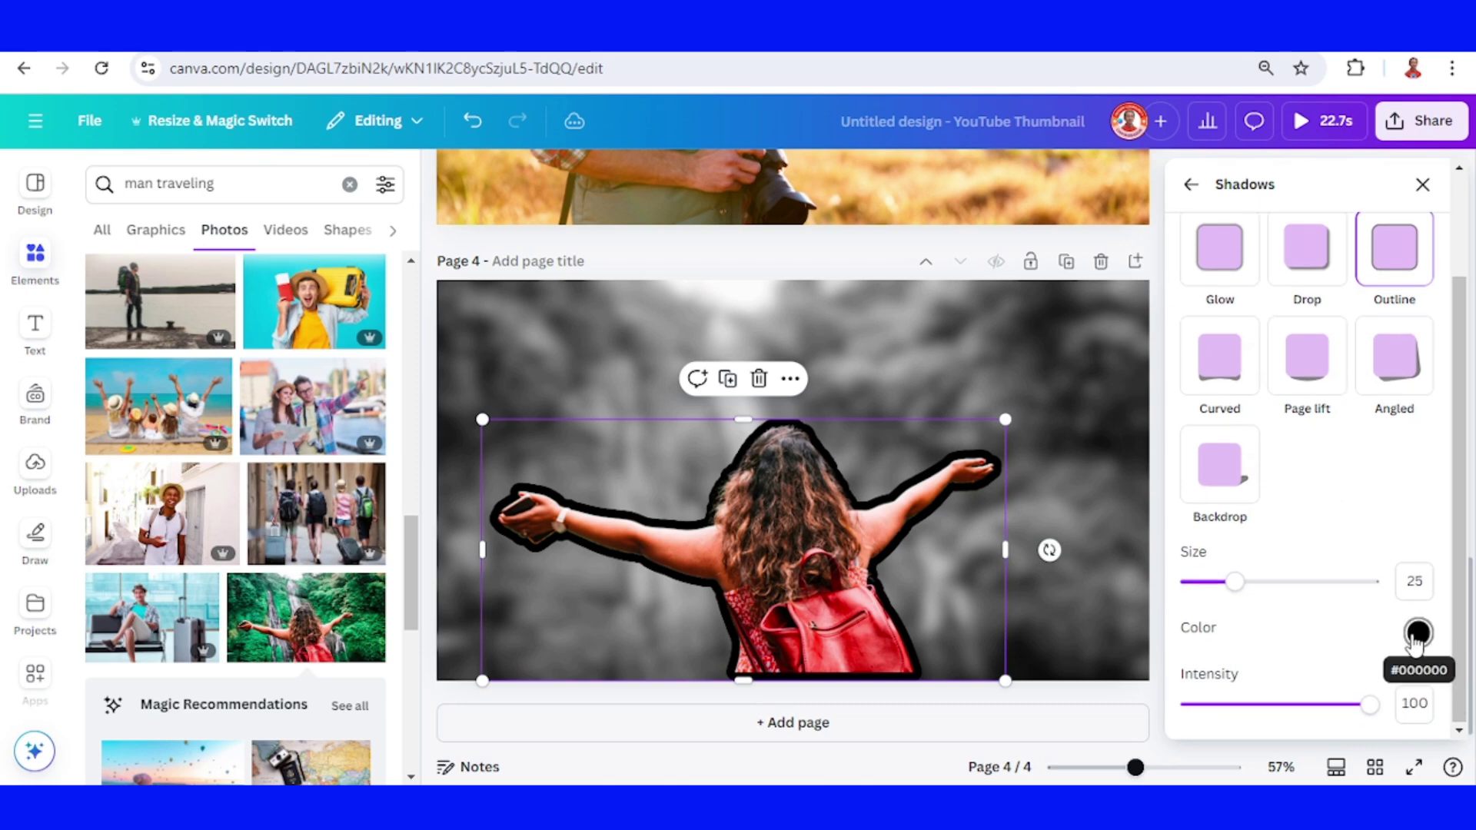
left_click(1418, 633)
left_click(1226, 542)
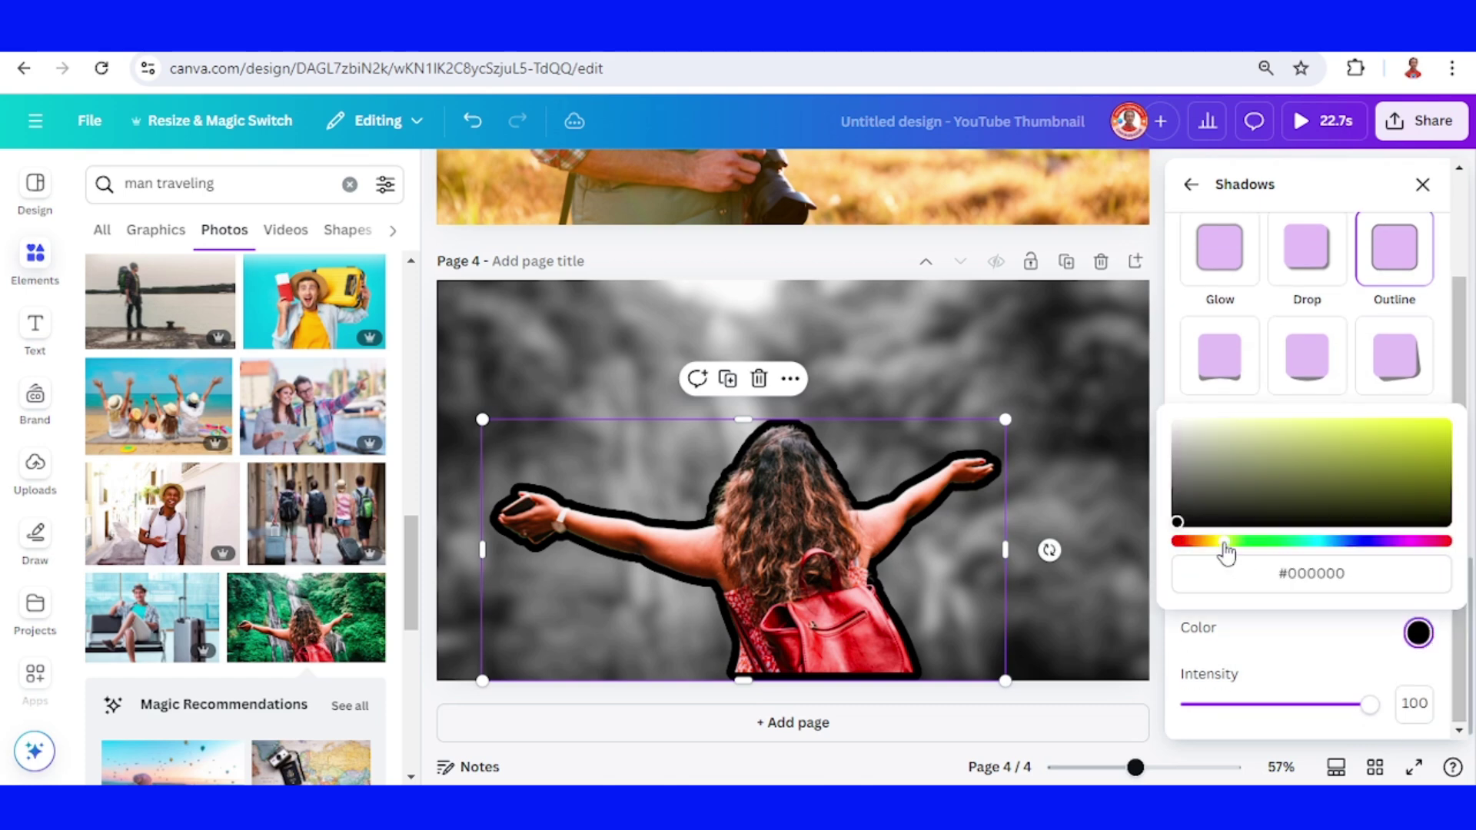
left_click(1436, 428)
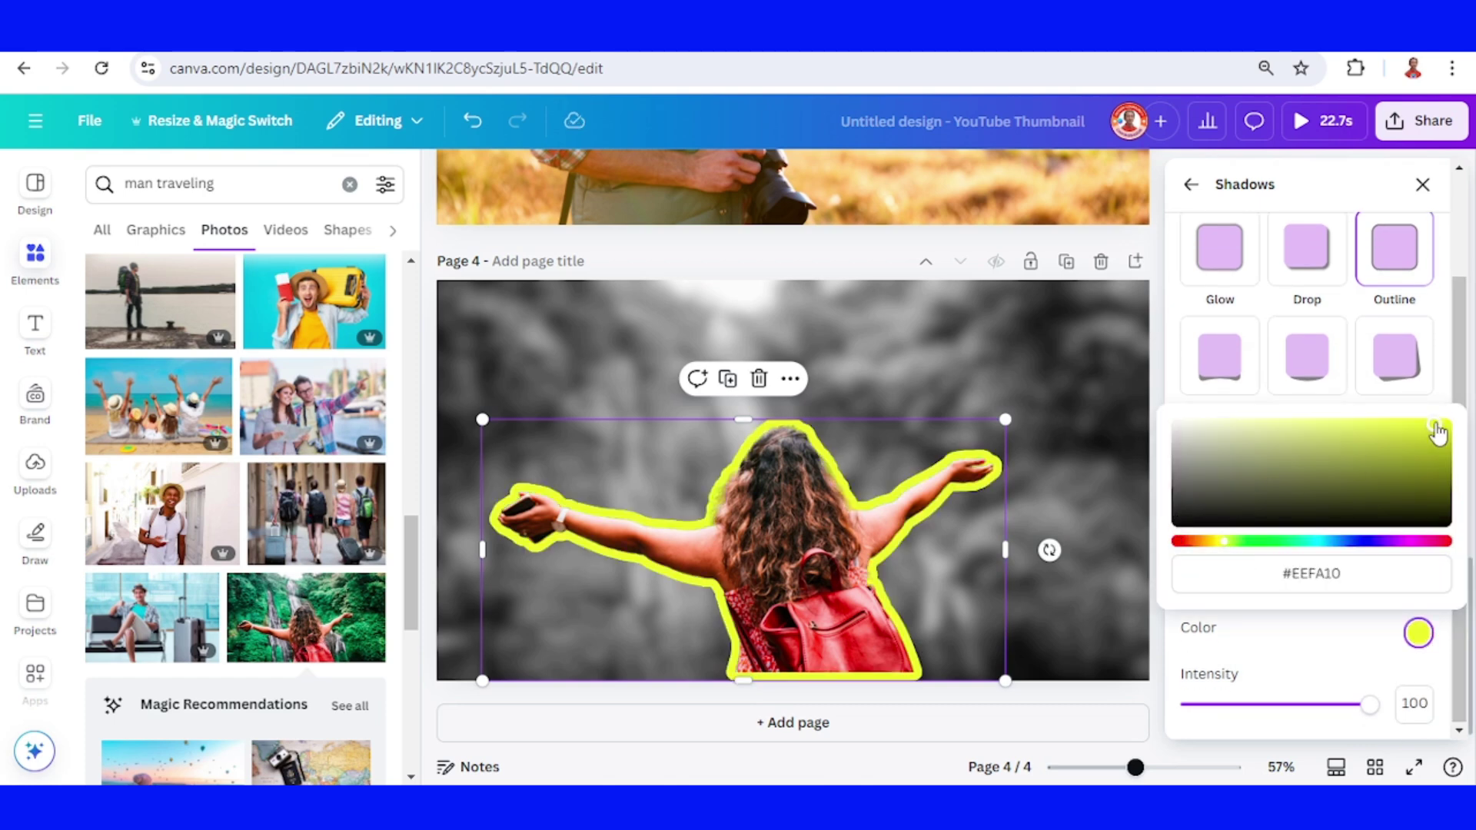
left_click(1235, 586)
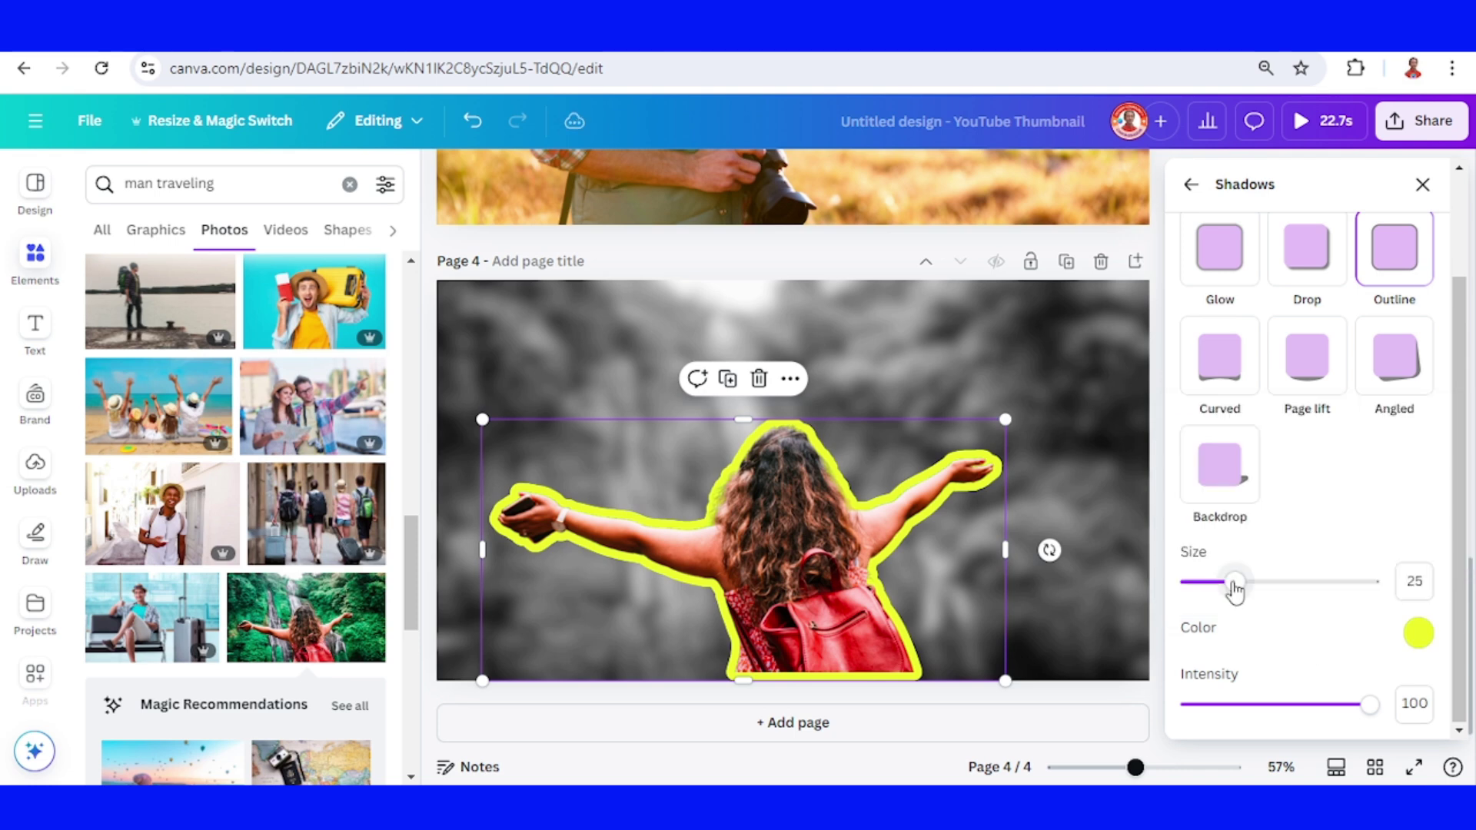
left_click_drag(1235, 586, 1204, 587)
left_click(1423, 185)
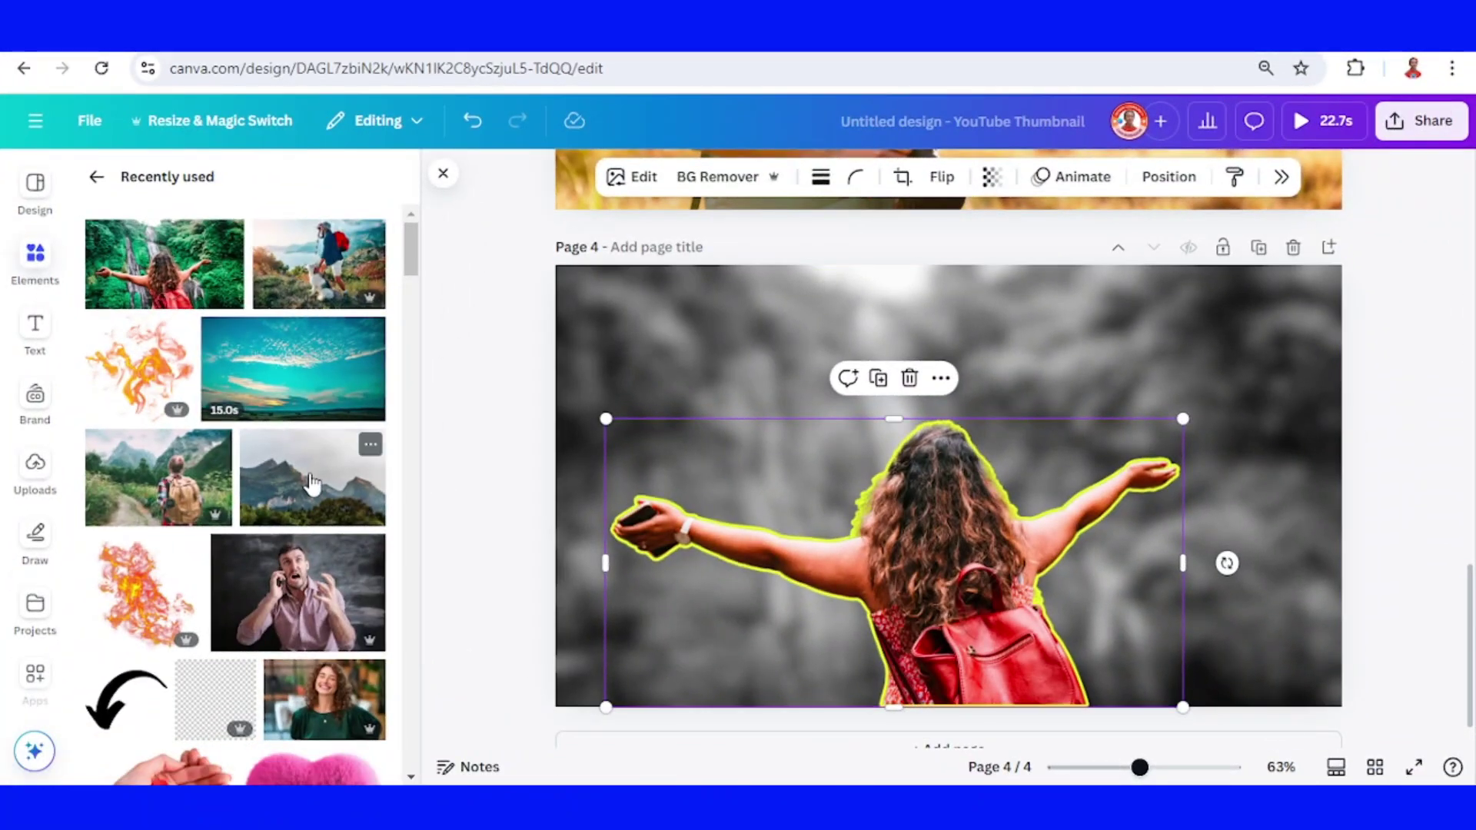
Add the mountain photo from Recently used and set it as the page background.
left_click(325, 480)
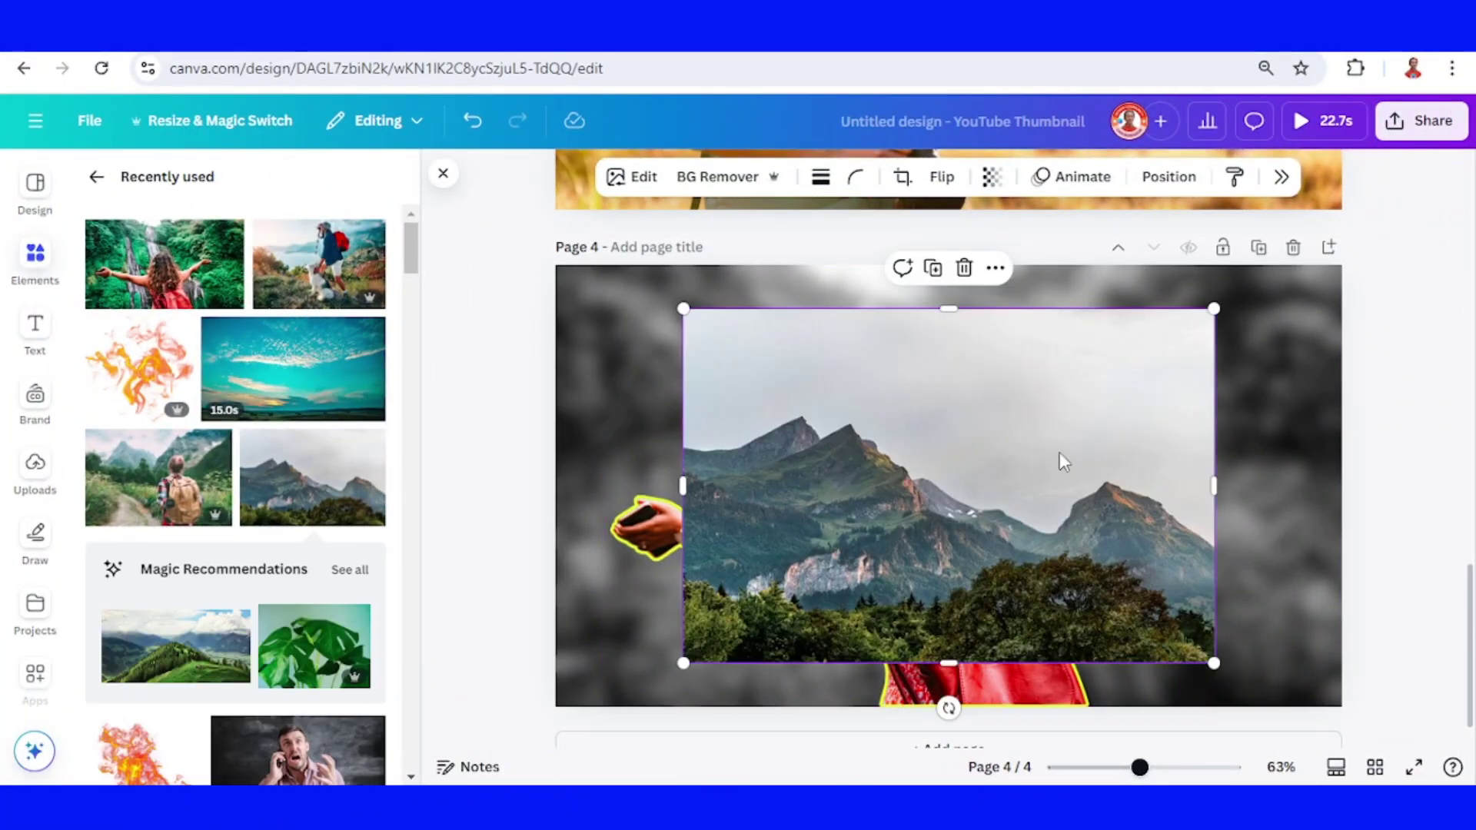
right_click(1086, 431)
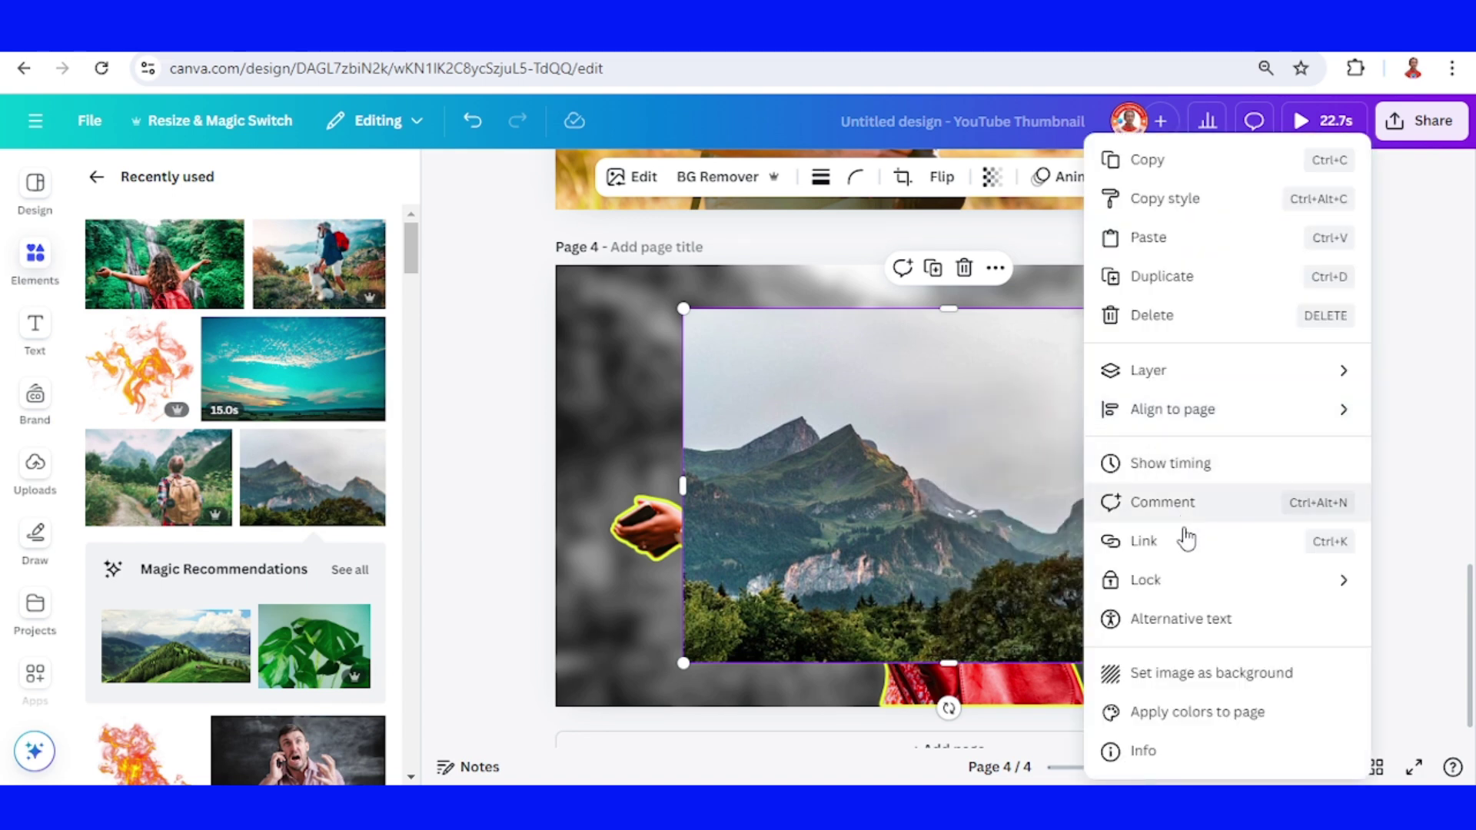
left_click(1201, 677)
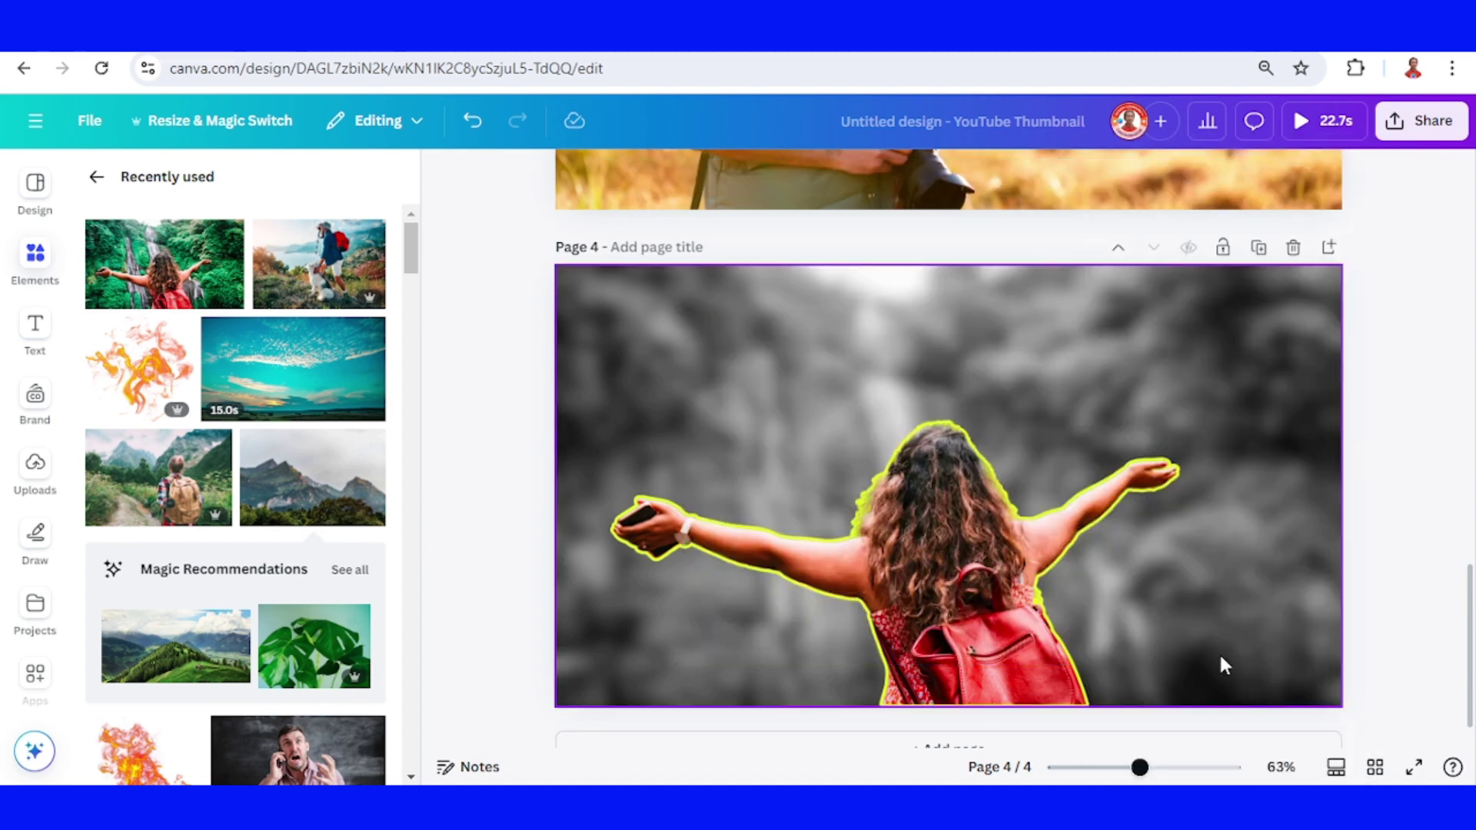
Delete the old grey blurred background image so the mountains show behind the woman.
left_click(1282, 460)
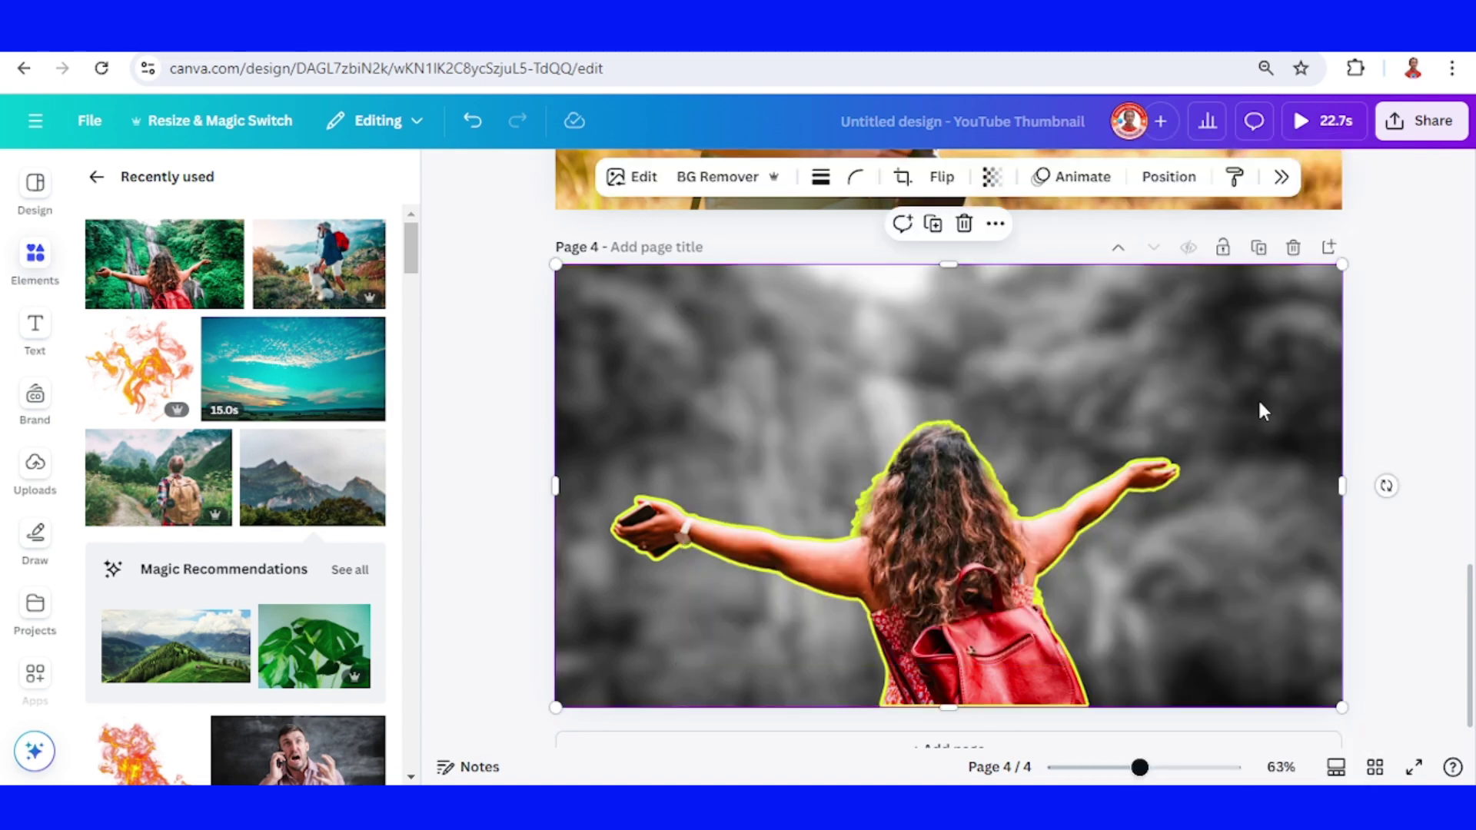
left_click(963, 224)
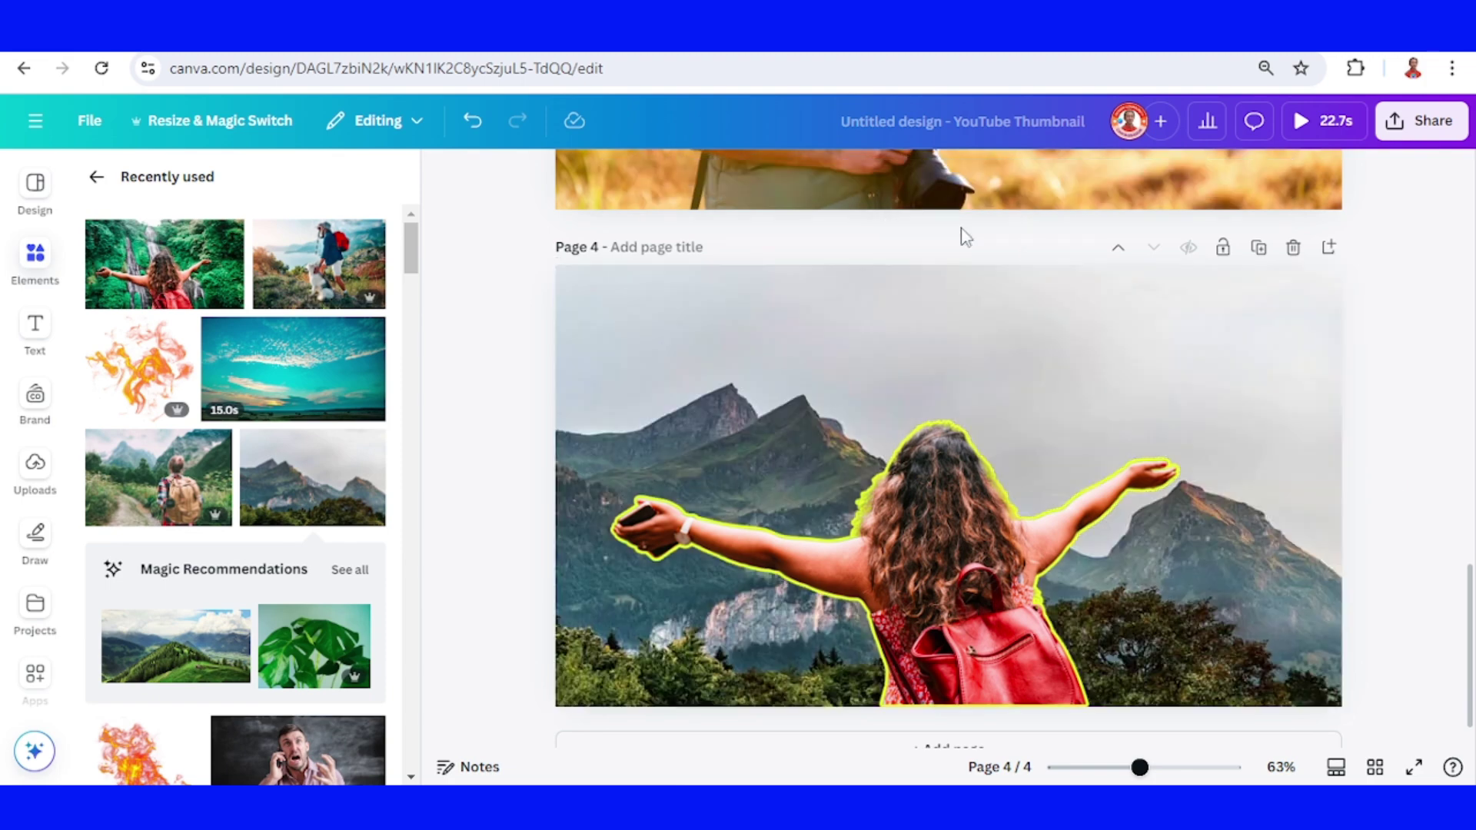
left_click(945, 500)
left_click(626, 173)
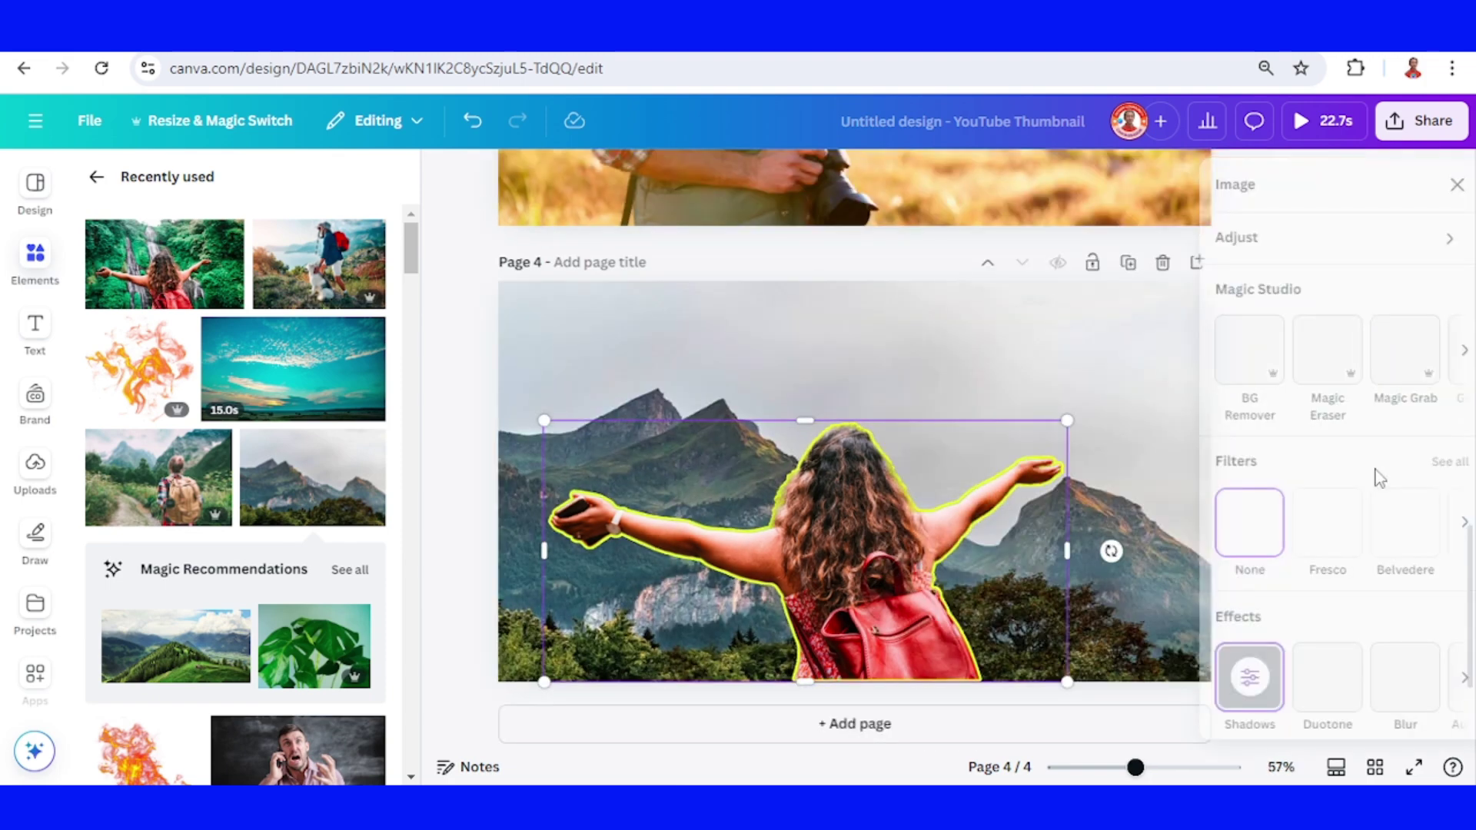
Set the woman cutout's shadow effect to None, removing her yellow outline.
left_click(1225, 678)
left_click(1219, 292)
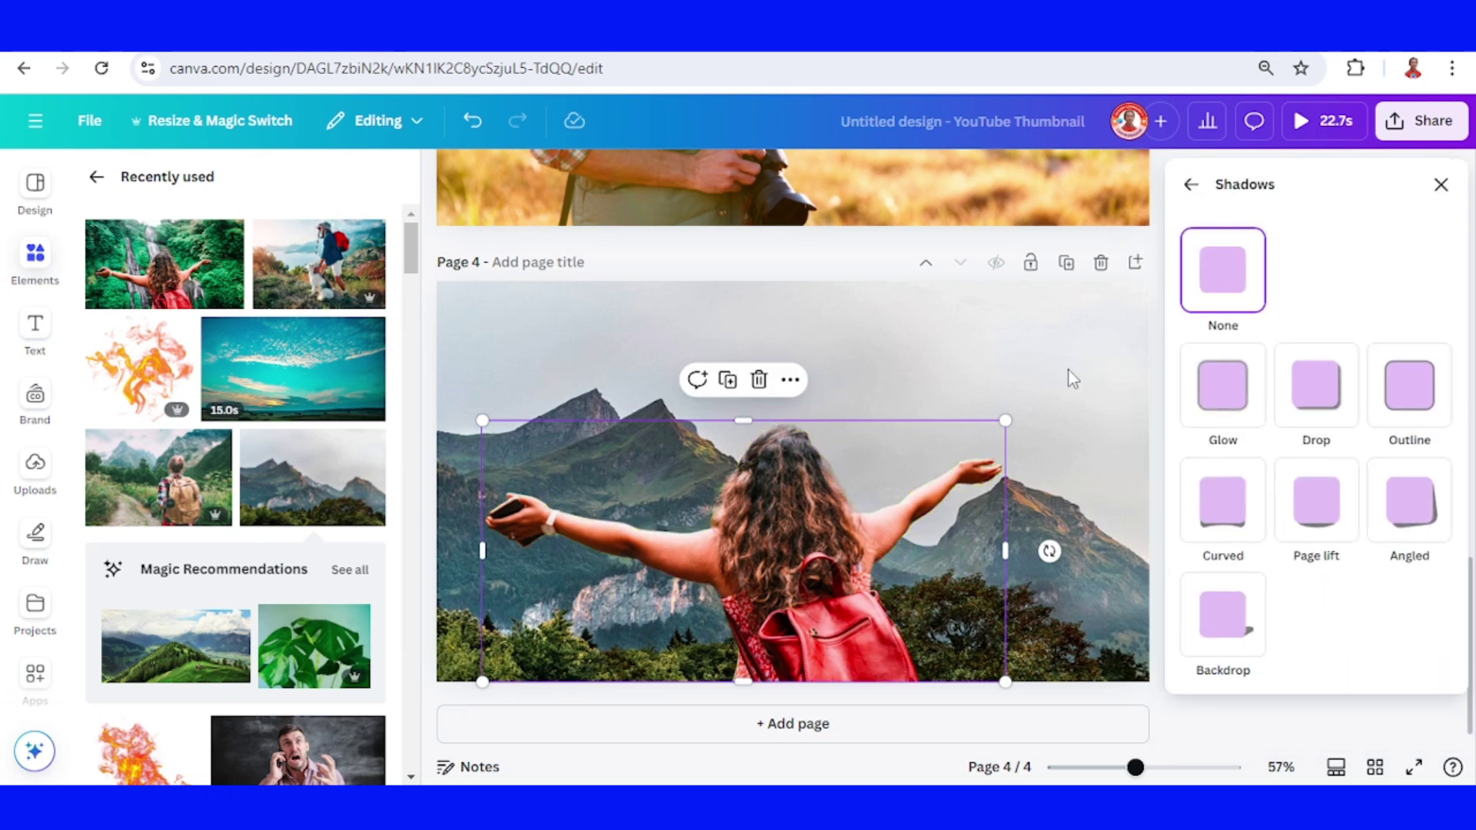